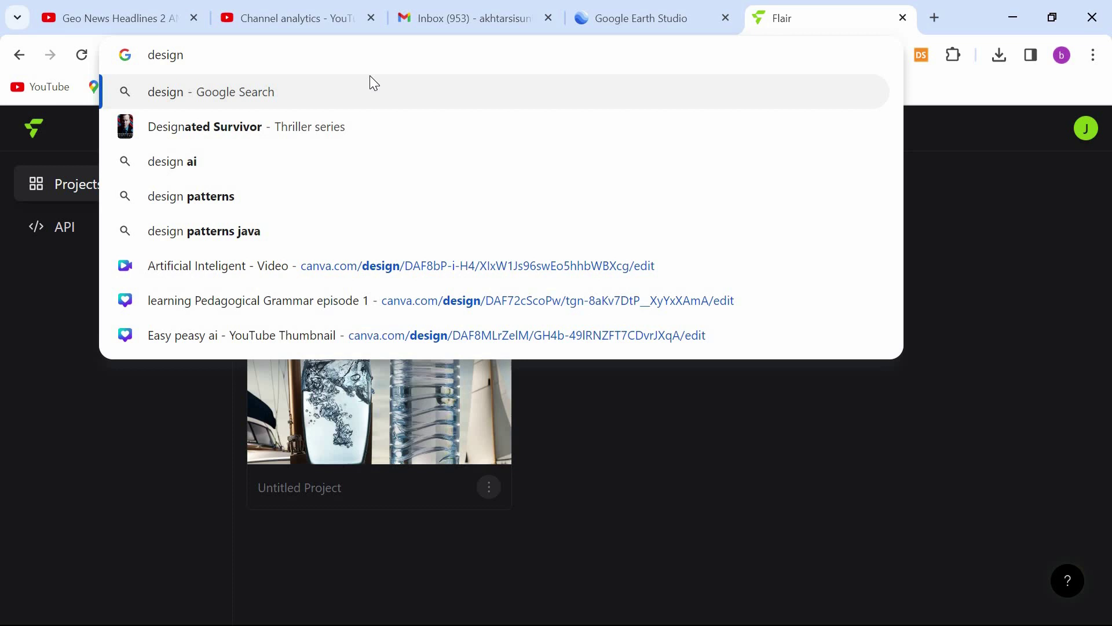
Step: Search 'designify' in the Chrome address bar to reach the Designify website
{"action": "type", "text": "ify"}
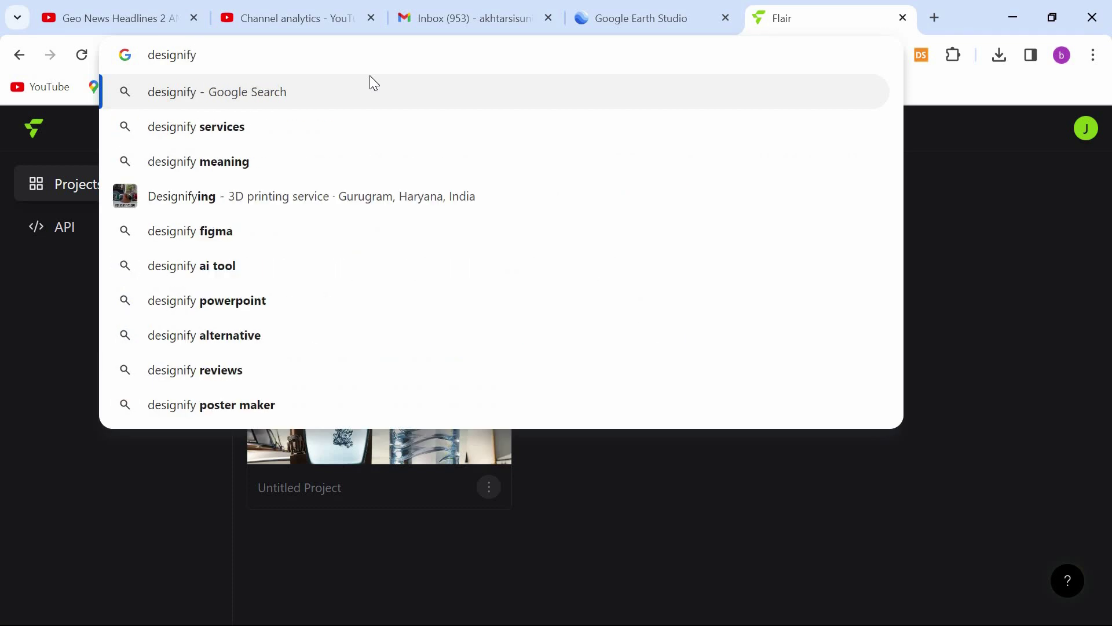
{"action": "key", "text": "Return"}
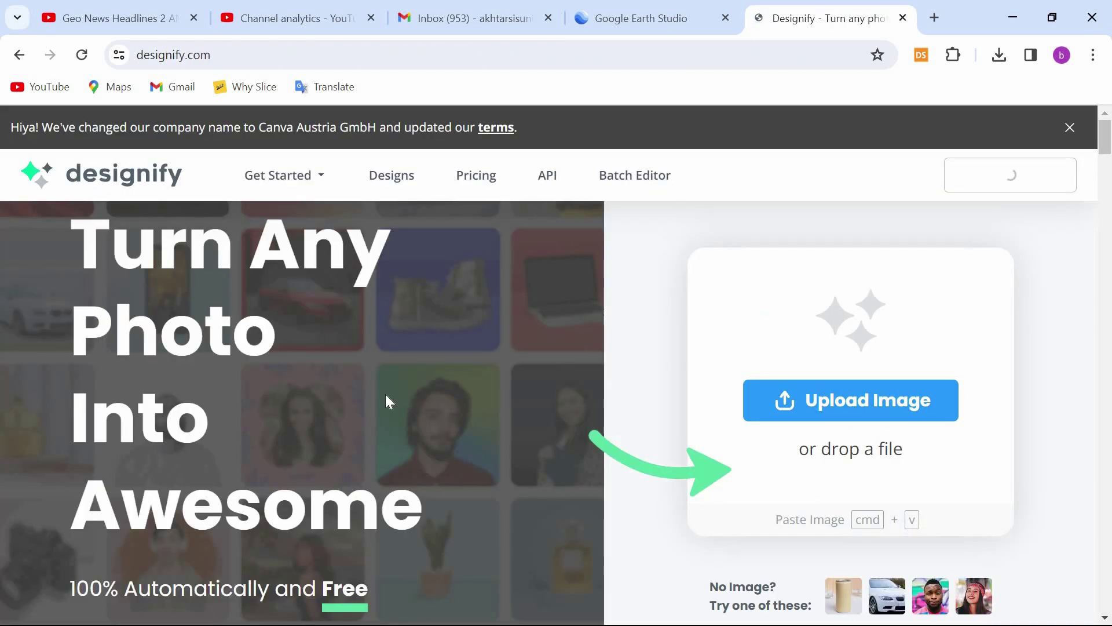
Step: Reject all cookies on the banner and browse down the Designify homepage
{"action": "scroll", "coordinate": [284, 332], "scroll_direction": "down", "scroll_amount": 3}
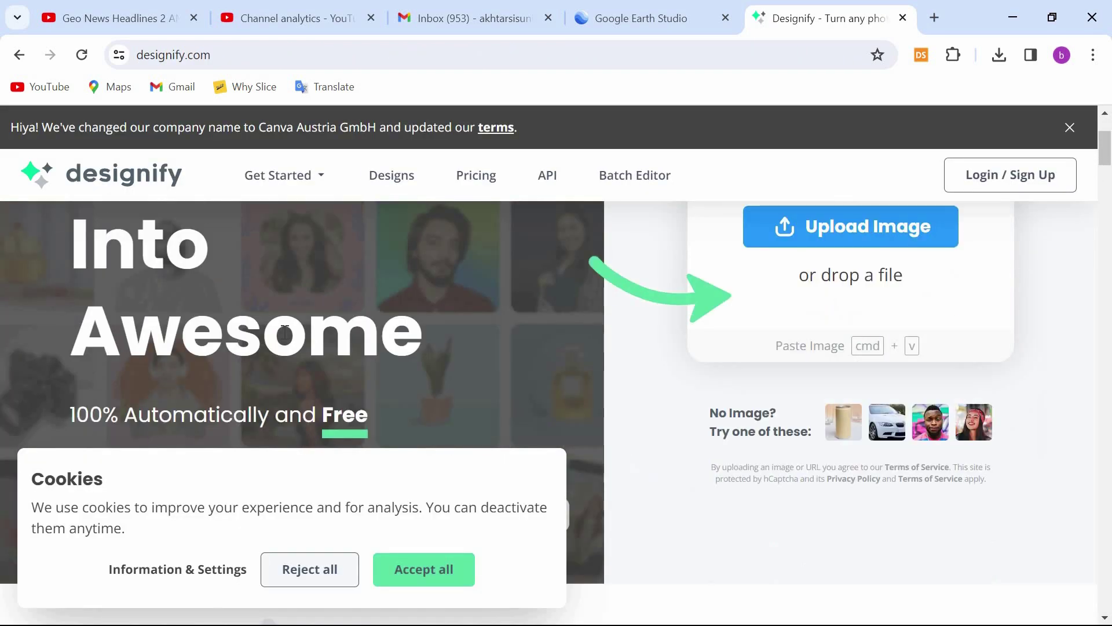
{"action": "scroll", "coordinate": [653, 381], "scroll_direction": "up", "scroll_amount": 3}
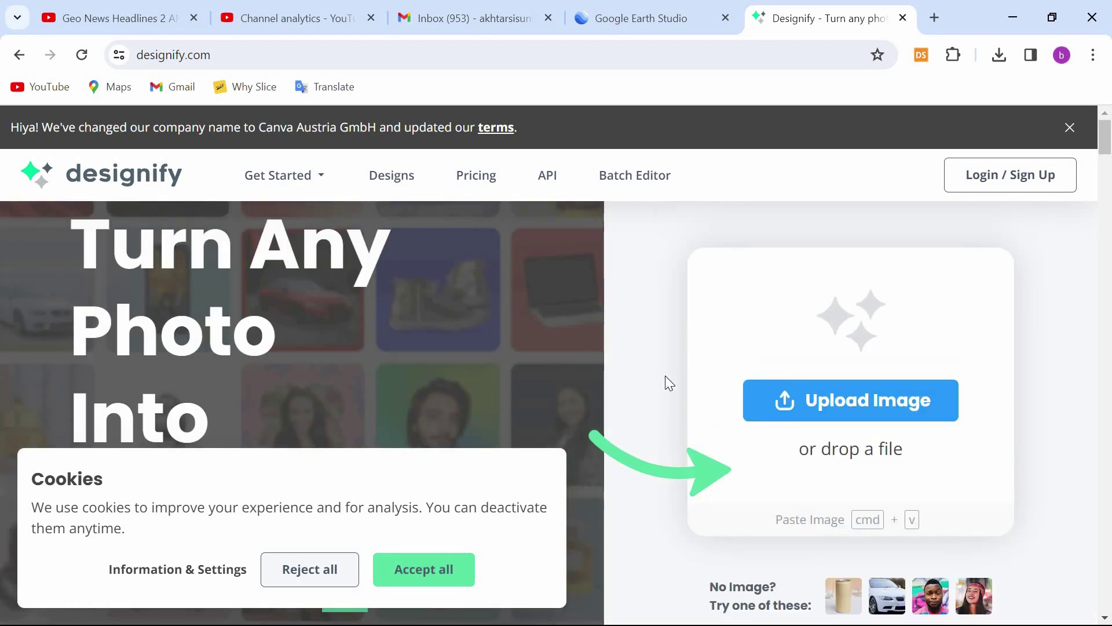
{"action": "scroll", "coordinate": [665, 375], "scroll_direction": "down", "scroll_amount": 10}
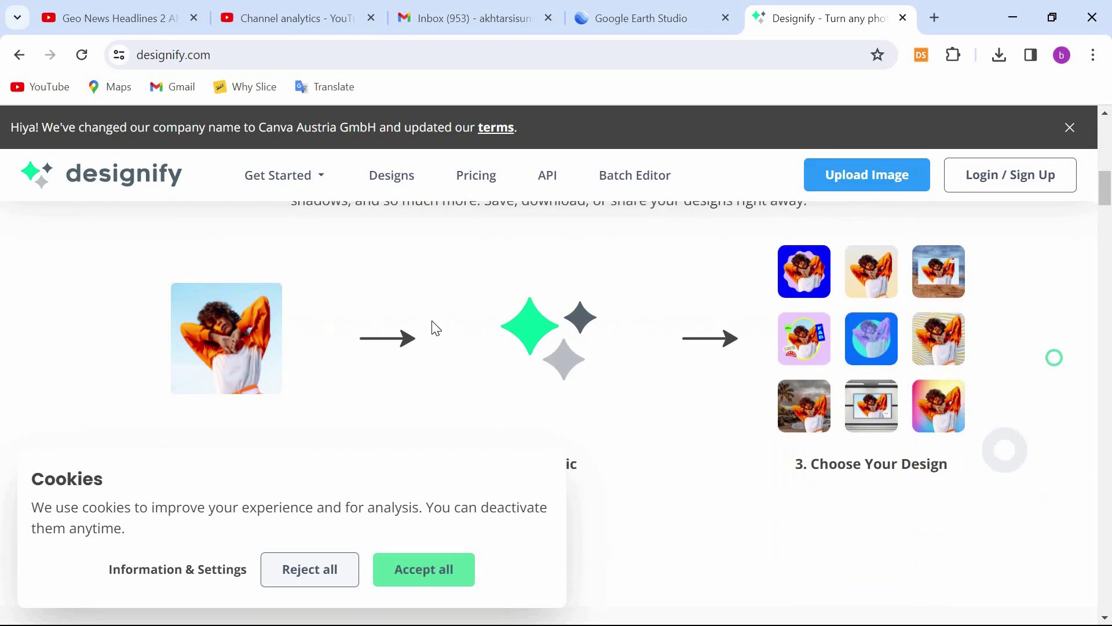
{"action": "scroll", "coordinate": [436, 328], "scroll_direction": "up", "scroll_amount": 2}
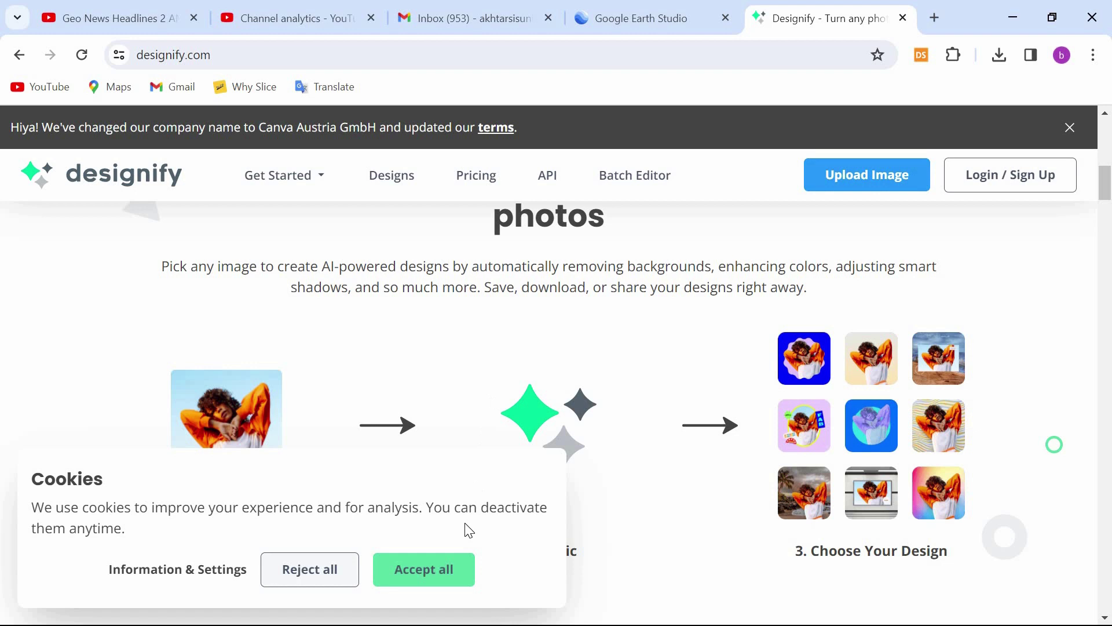
{"action": "left_click", "coordinate": [354, 572]}
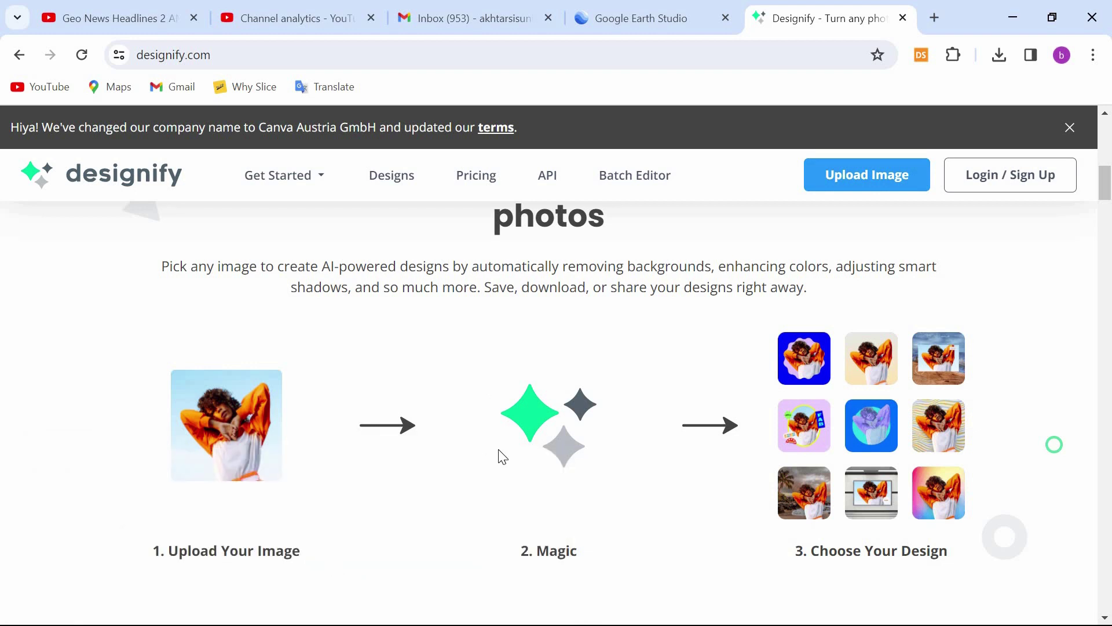
{"action": "scroll", "coordinate": [405, 464], "scroll_direction": "down", "scroll_amount": 2}
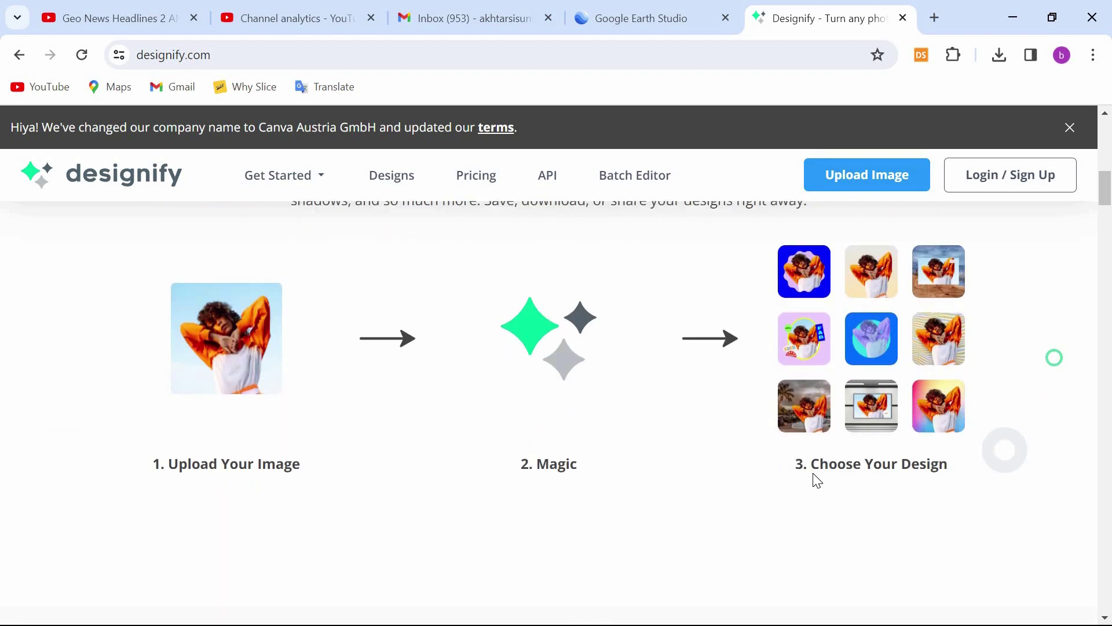
{"action": "scroll", "coordinate": [817, 479], "scroll_direction": "down", "scroll_amount": 6}
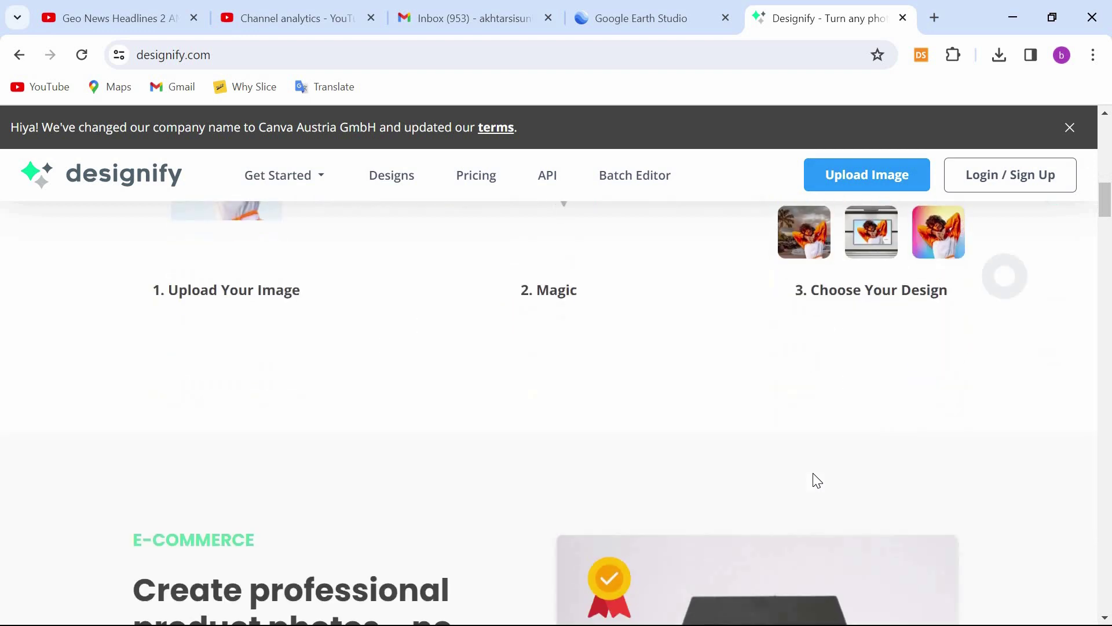
{"action": "scroll", "coordinate": [812, 471], "scroll_direction": "down", "scroll_amount": 4}
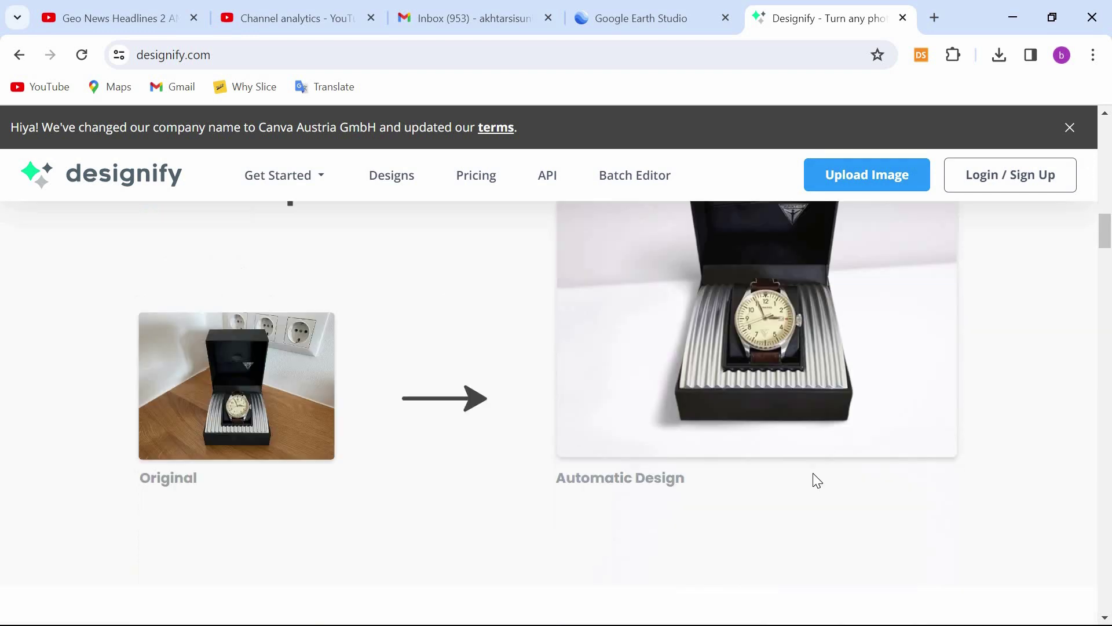
{"action": "scroll", "coordinate": [812, 472], "scroll_direction": "up", "scroll_amount": 2}
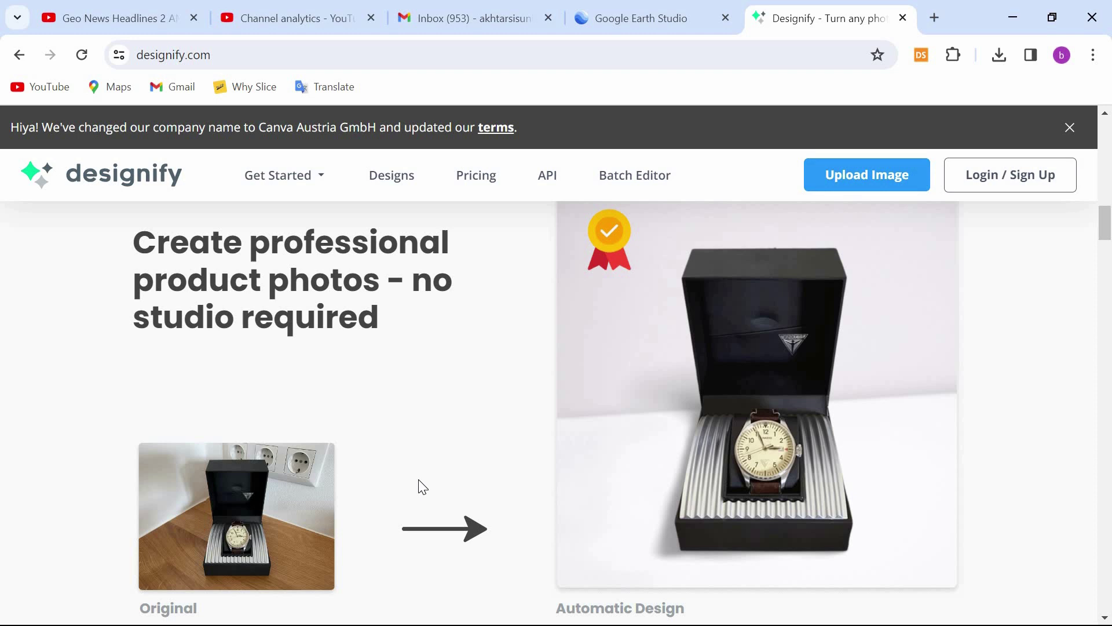
{"action": "scroll", "coordinate": [423, 487], "scroll_direction": "down", "scroll_amount": 6}
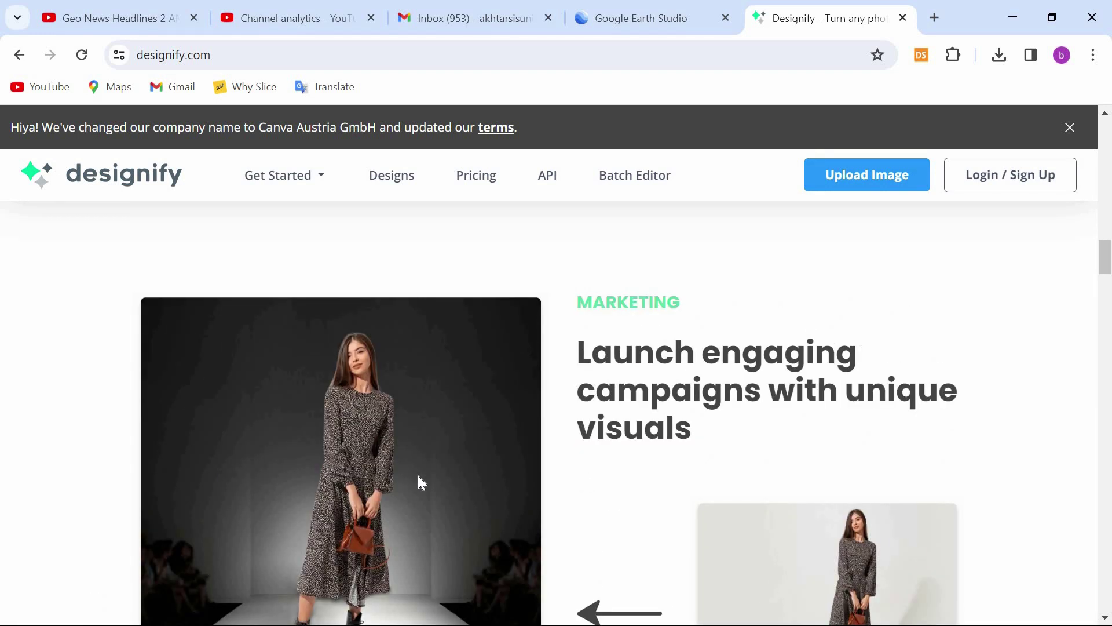
{"action": "scroll", "coordinate": [418, 476], "scroll_direction": "down", "scroll_amount": 2}
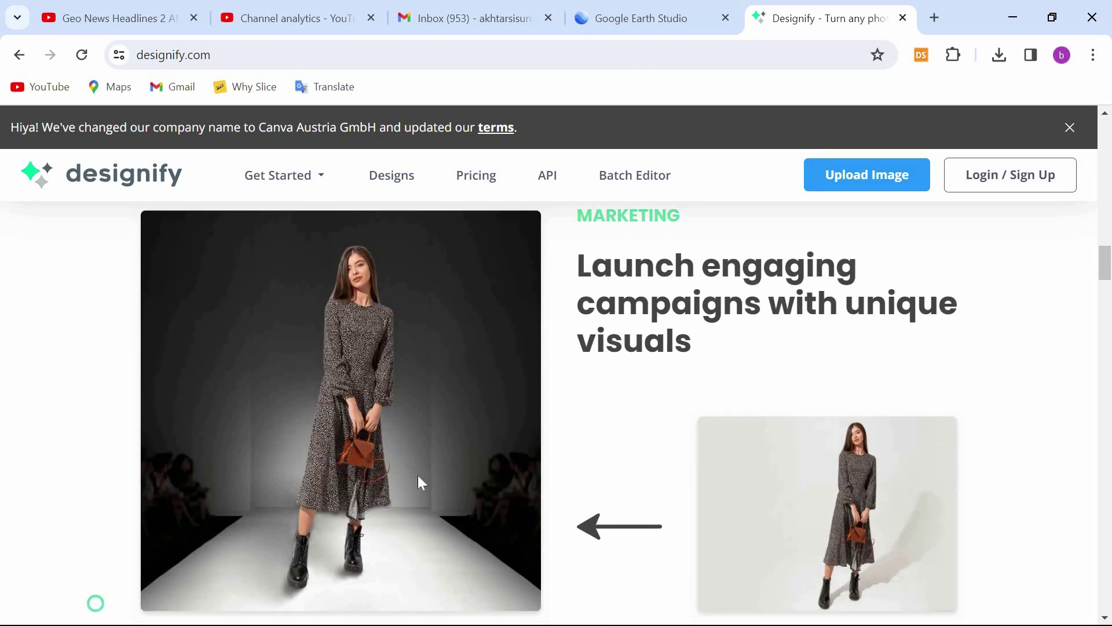
{"action": "scroll", "coordinate": [421, 482], "scroll_direction": "down", "scroll_amount": 2}
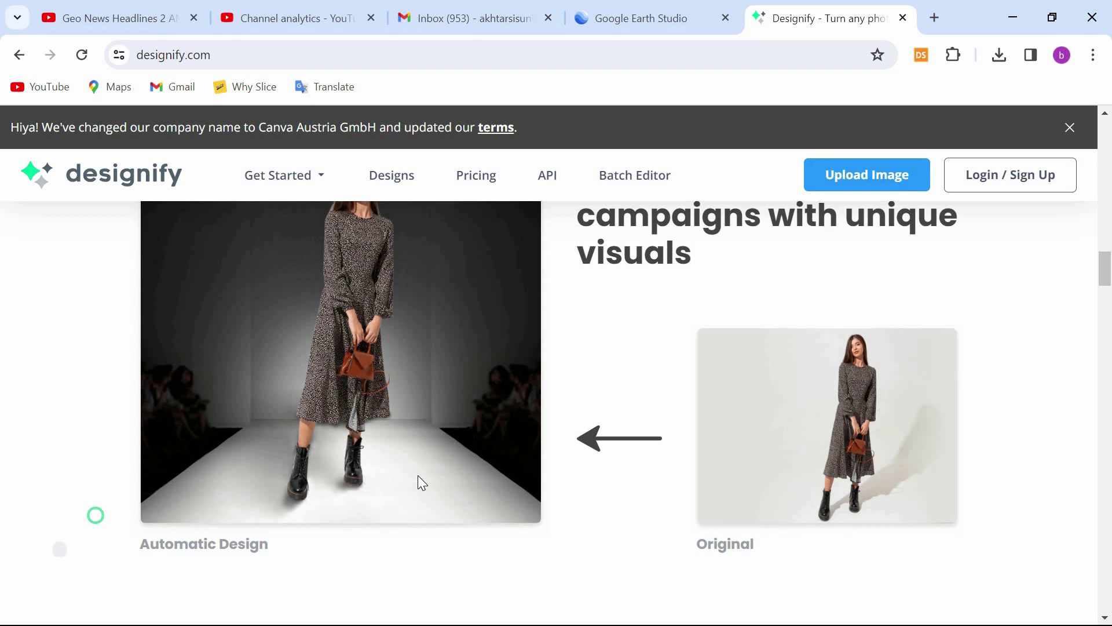
{"action": "scroll", "coordinate": [418, 475], "scroll_direction": "down", "scroll_amount": 7}
{"action": "scroll", "coordinate": [419, 475], "scroll_direction": "down", "scroll_amount": 2}
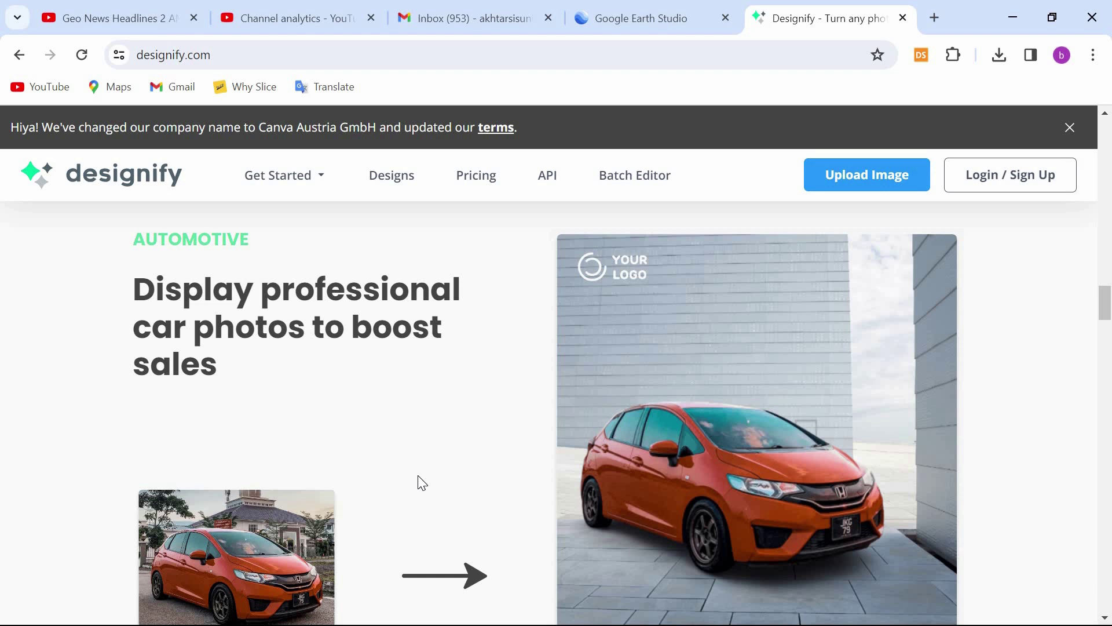
{"action": "scroll", "coordinate": [419, 482], "scroll_direction": "down", "scroll_amount": 8}
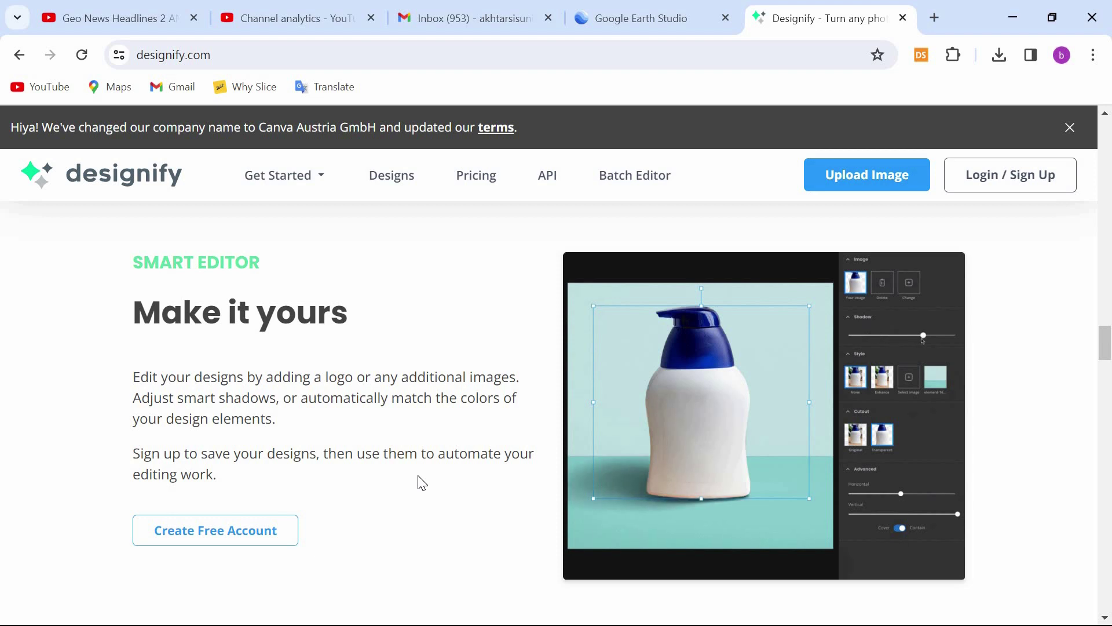
{"action": "scroll", "coordinate": [422, 483], "scroll_direction": "down", "scroll_amount": 6}
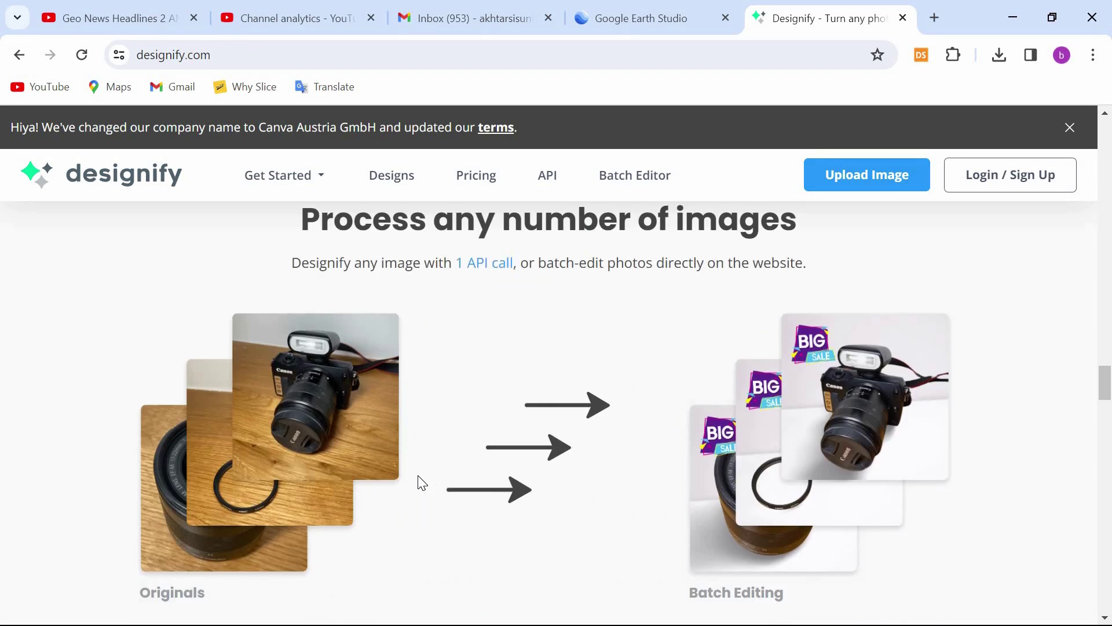
{"action": "scroll", "coordinate": [421, 482], "scroll_direction": "down", "scroll_amount": 5}
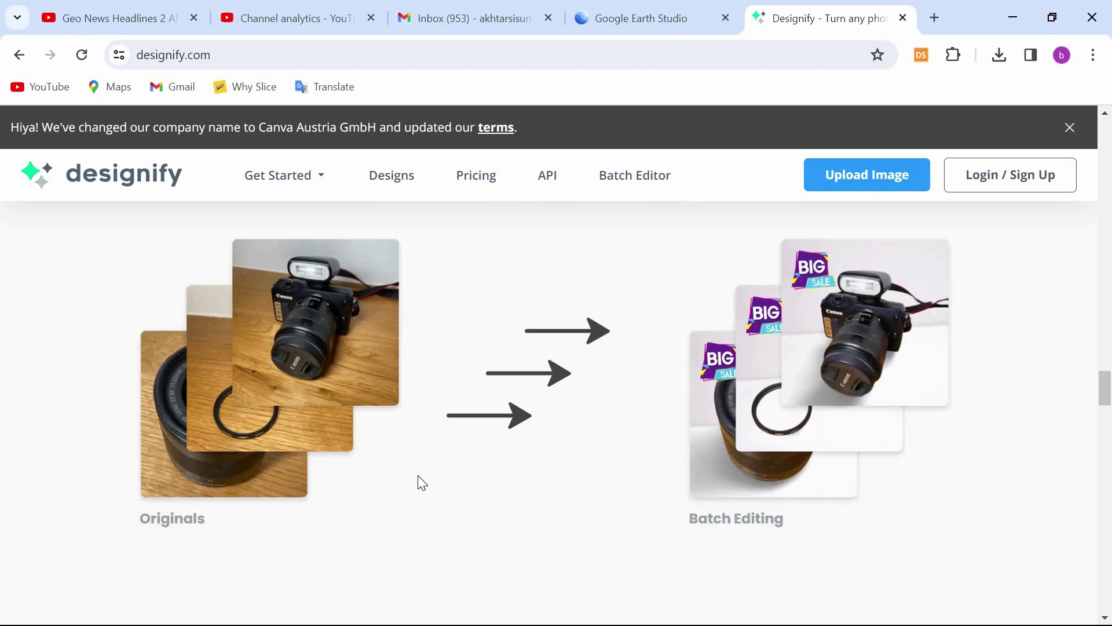
{"action": "scroll", "coordinate": [418, 475], "scroll_direction": "up", "scroll_amount": 10}
{"action": "scroll", "coordinate": [418, 475], "scroll_direction": "up", "scroll_amount": 15}
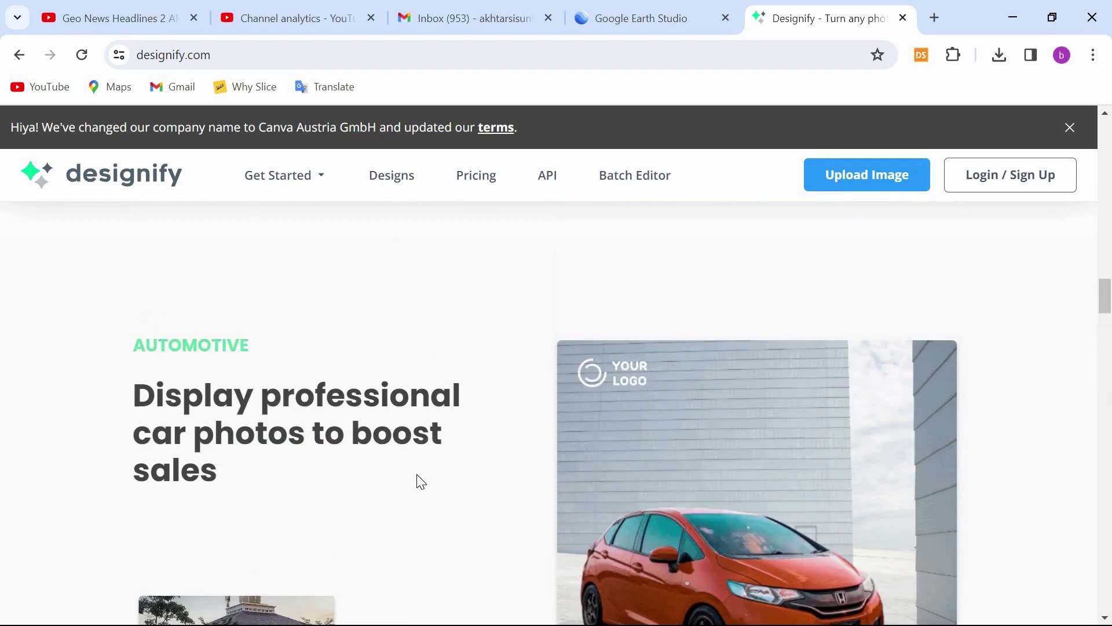
Step: Upload the cricket batsman cutout image from the Downloads folder to Designify
{"action": "scroll", "coordinate": [422, 483], "scroll_direction": "up", "scroll_amount": 5}
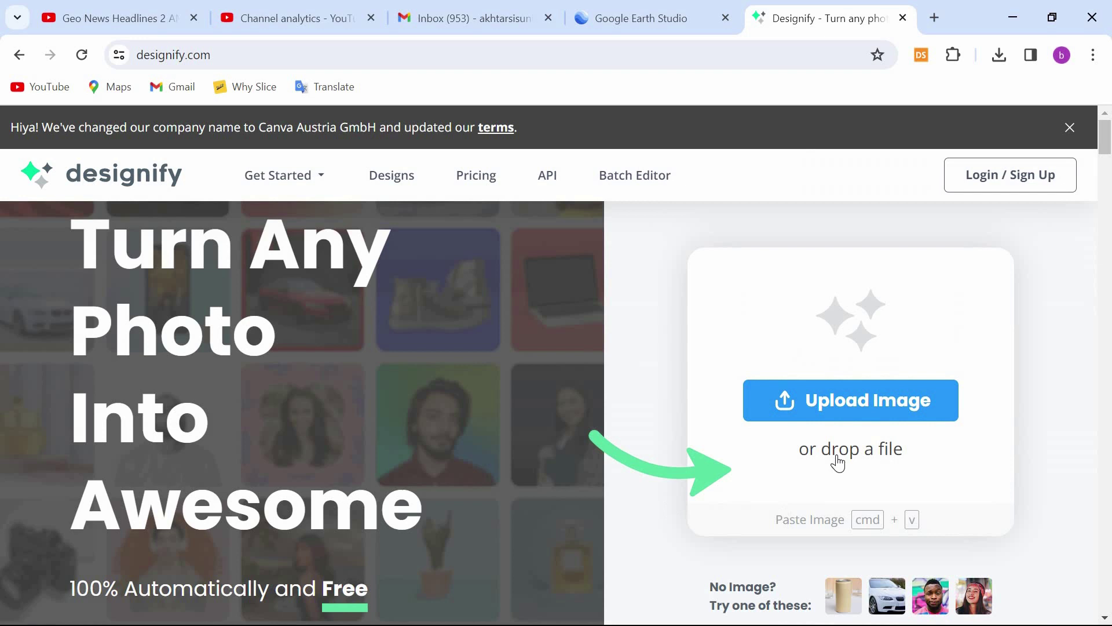
{"action": "left_click", "coordinate": [861, 402]}
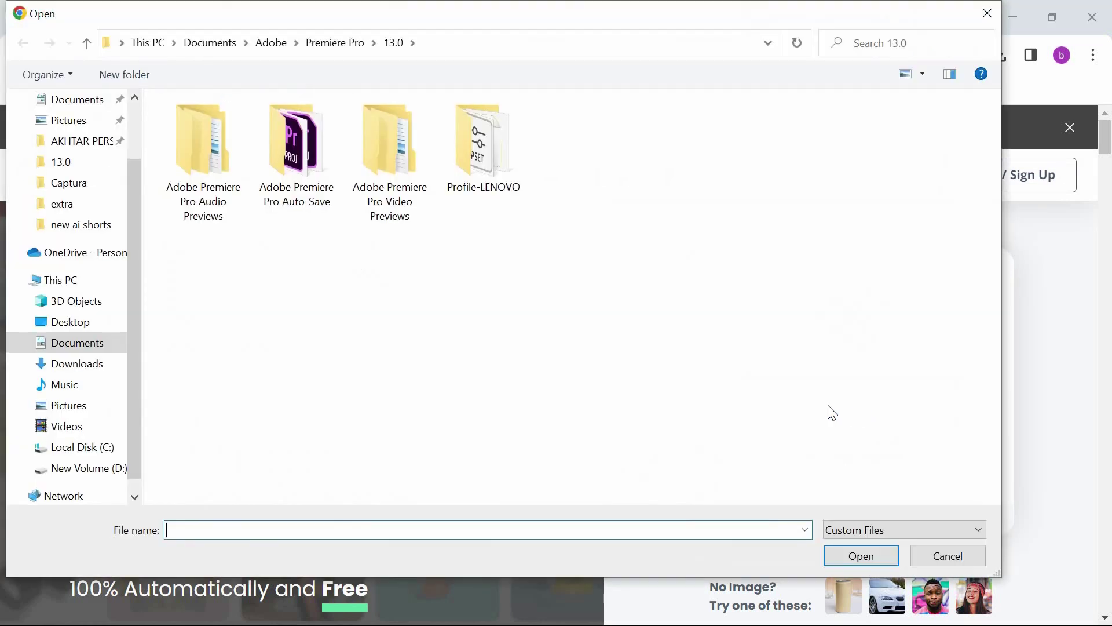
{"action": "scroll", "coordinate": [134, 245], "scroll_direction": "up", "scroll_amount": 3}
{"action": "left_click", "coordinate": [64, 134]}
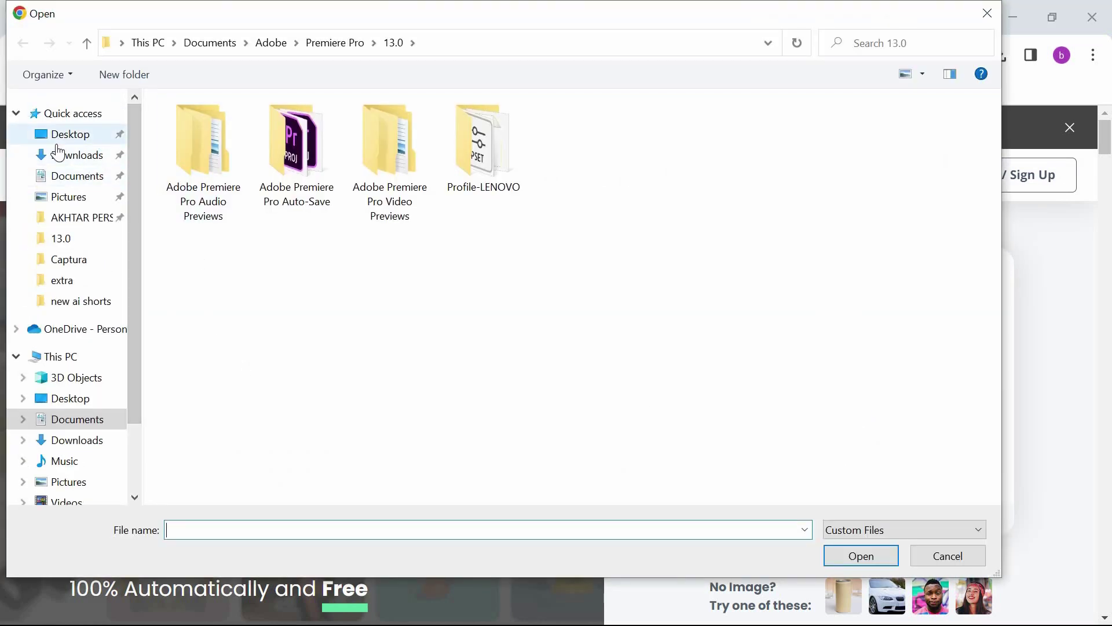
{"action": "left_click", "coordinate": [56, 161]}
{"action": "left_click", "coordinate": [775, 445]}
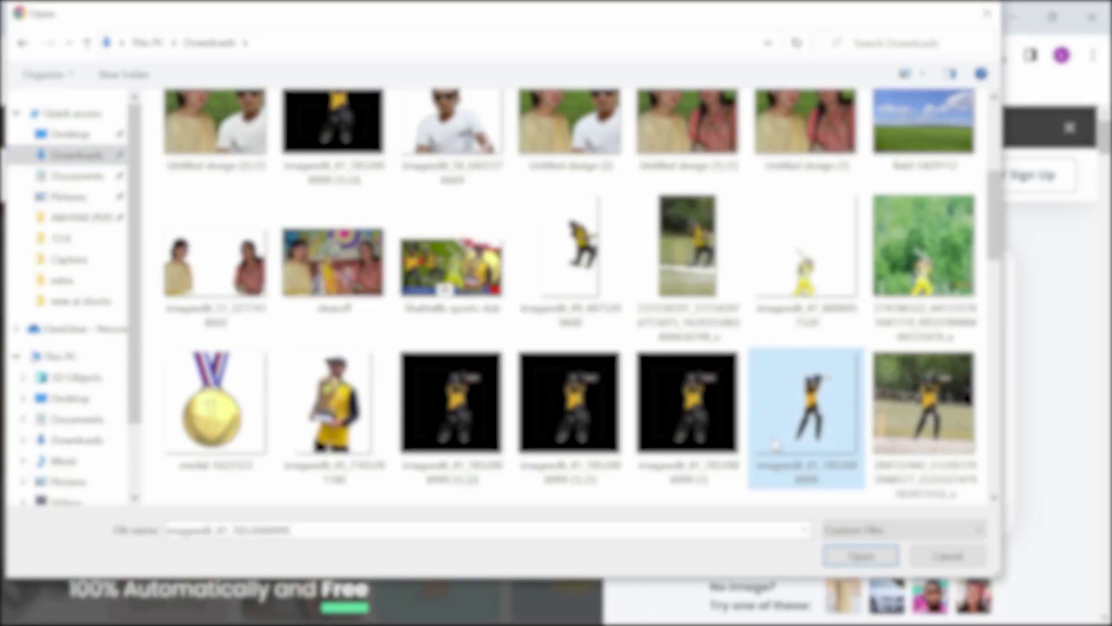
{"action": "left_click", "coordinate": [861, 556]}
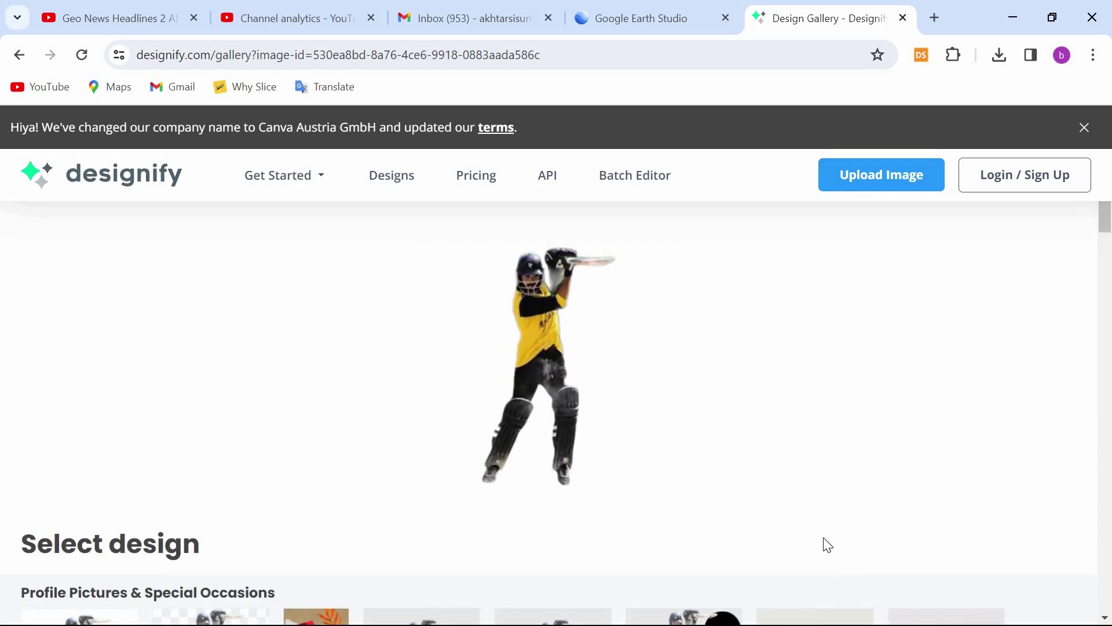
Step: Scroll the design gallery down past Creative and Marketing to the Fashion designs
{"action": "scroll", "coordinate": [713, 485], "scroll_direction": "down", "scroll_amount": 3}
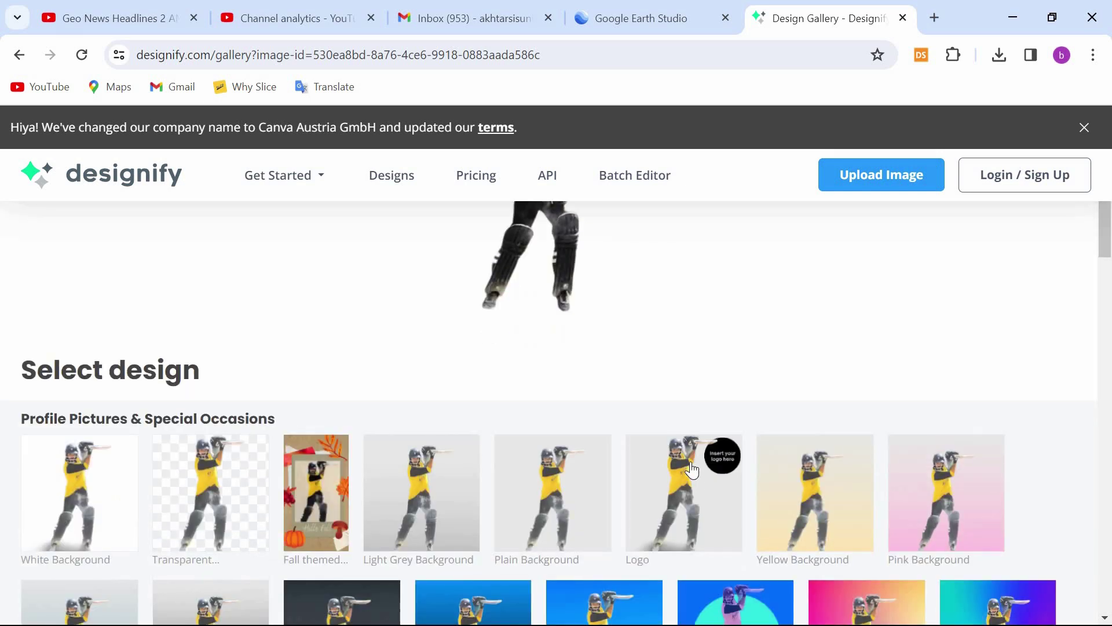
{"action": "scroll", "coordinate": [400, 490], "scroll_direction": "down", "scroll_amount": 3}
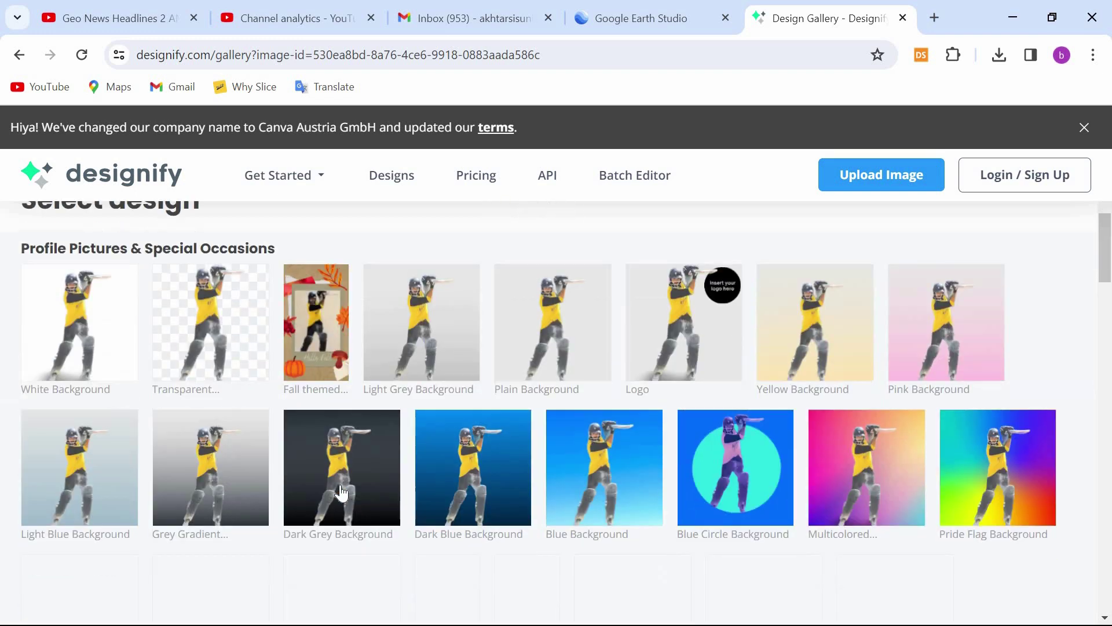
{"action": "scroll", "coordinate": [222, 486], "scroll_direction": "down", "scroll_amount": 2}
{"action": "scroll", "coordinate": [222, 485], "scroll_direction": "up", "scroll_amount": 2}
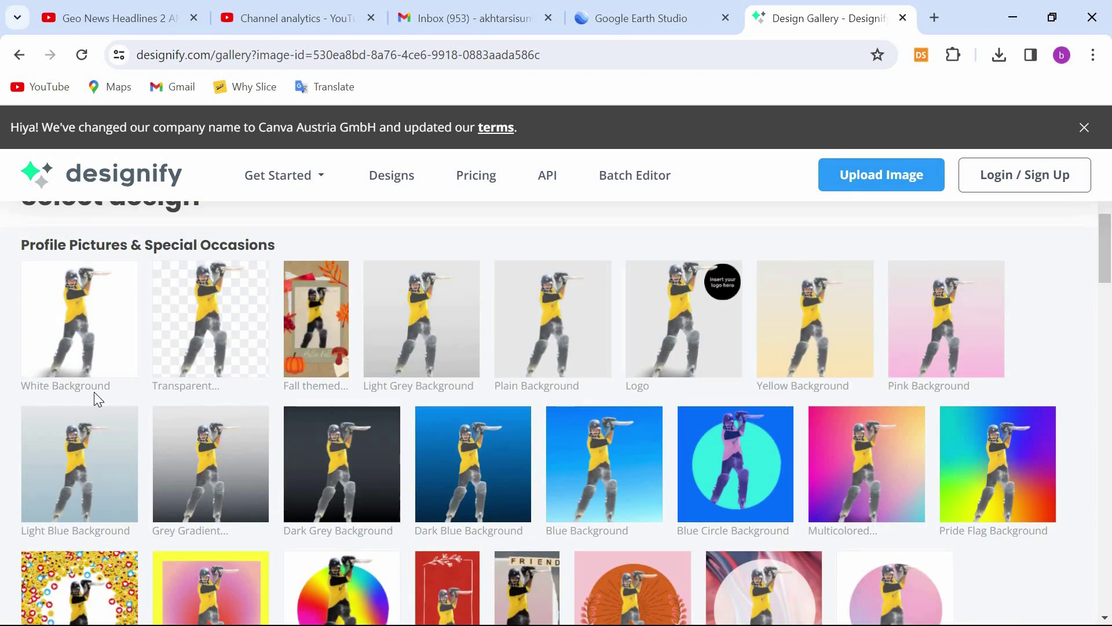
{"action": "scroll", "coordinate": [1006, 464], "scroll_direction": "down", "scroll_amount": 7}
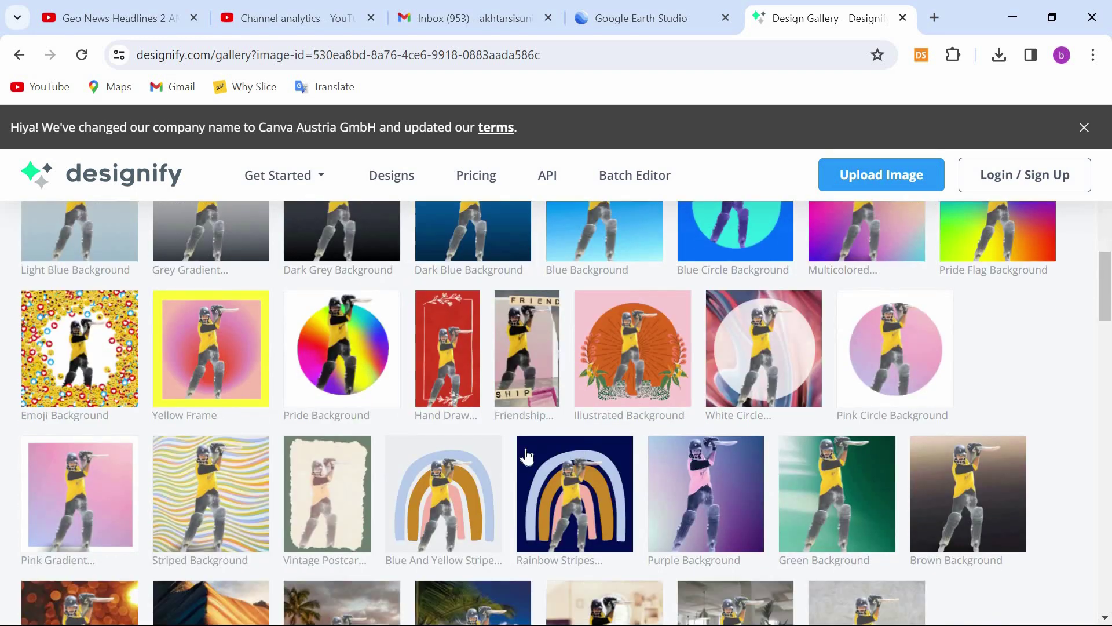
{"action": "scroll", "coordinate": [118, 512], "scroll_direction": "down", "scroll_amount": 4}
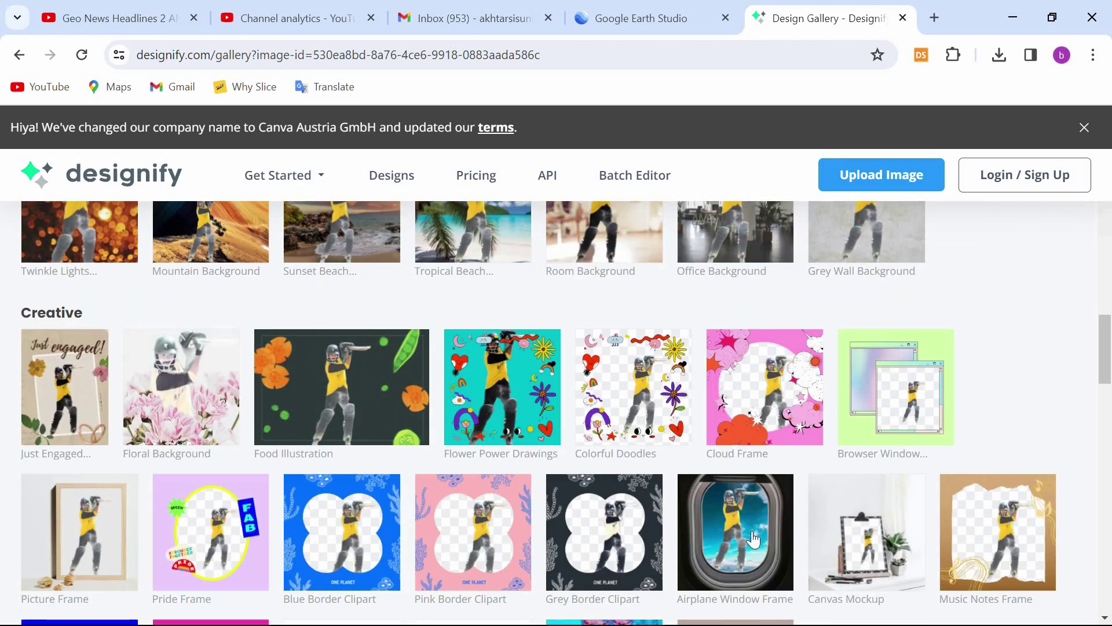
{"action": "scroll", "coordinate": [309, 548], "scroll_direction": "down", "scroll_amount": 9}
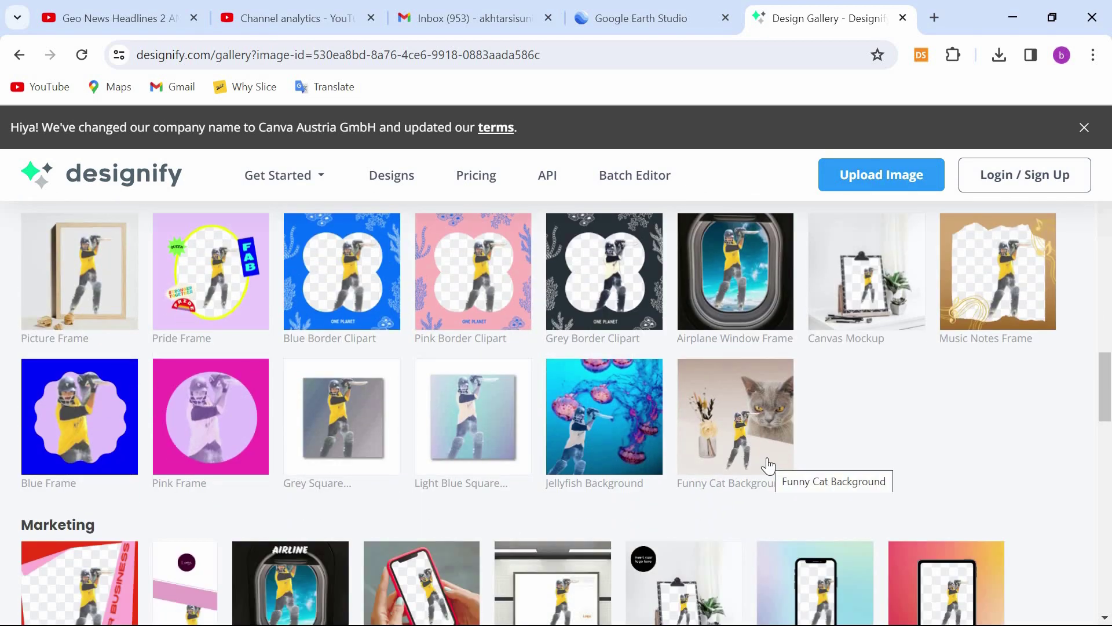
{"action": "scroll", "coordinate": [444, 467], "scroll_direction": "down", "scroll_amount": 8}
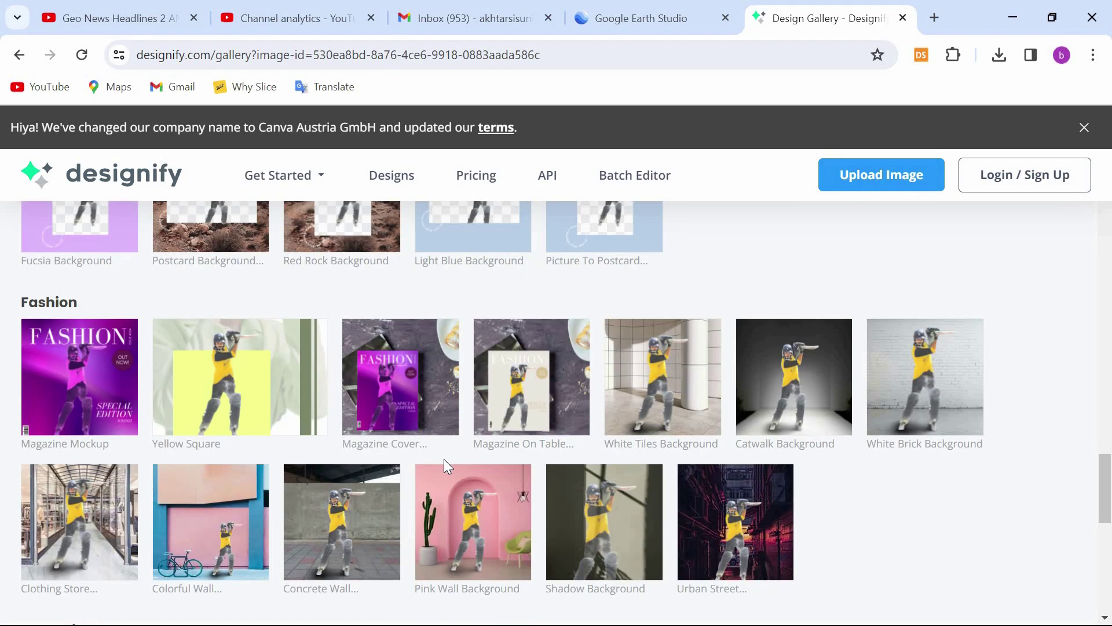
Step: Open the Magazine Cover Mockup design in the editor and select its background image
{"action": "left_click", "coordinate": [383, 376]}
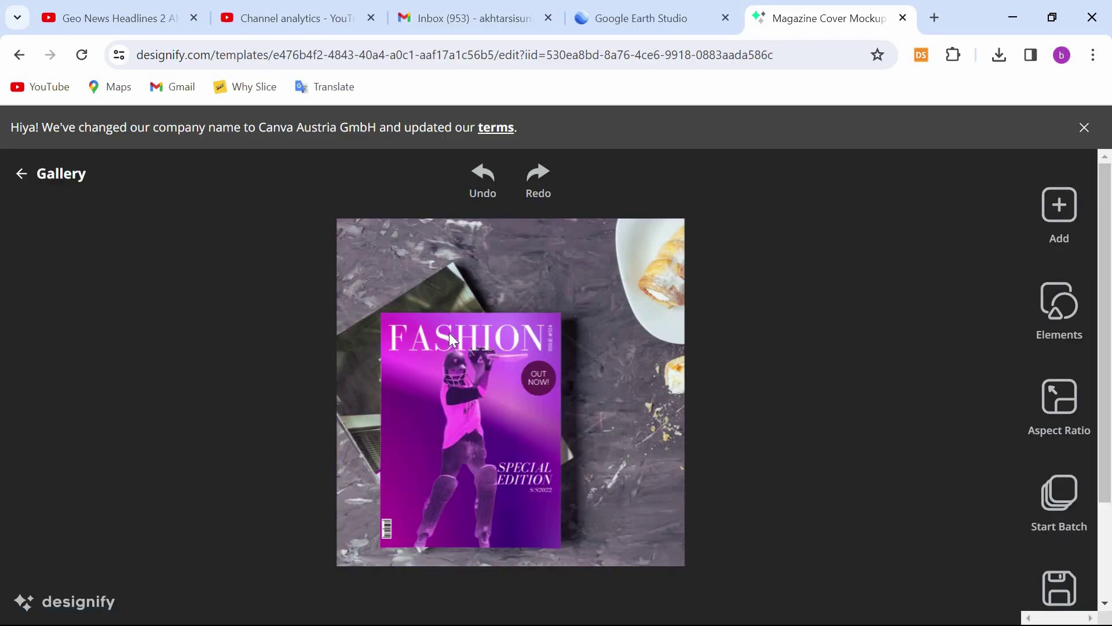
{"action": "left_click", "coordinate": [450, 333]}
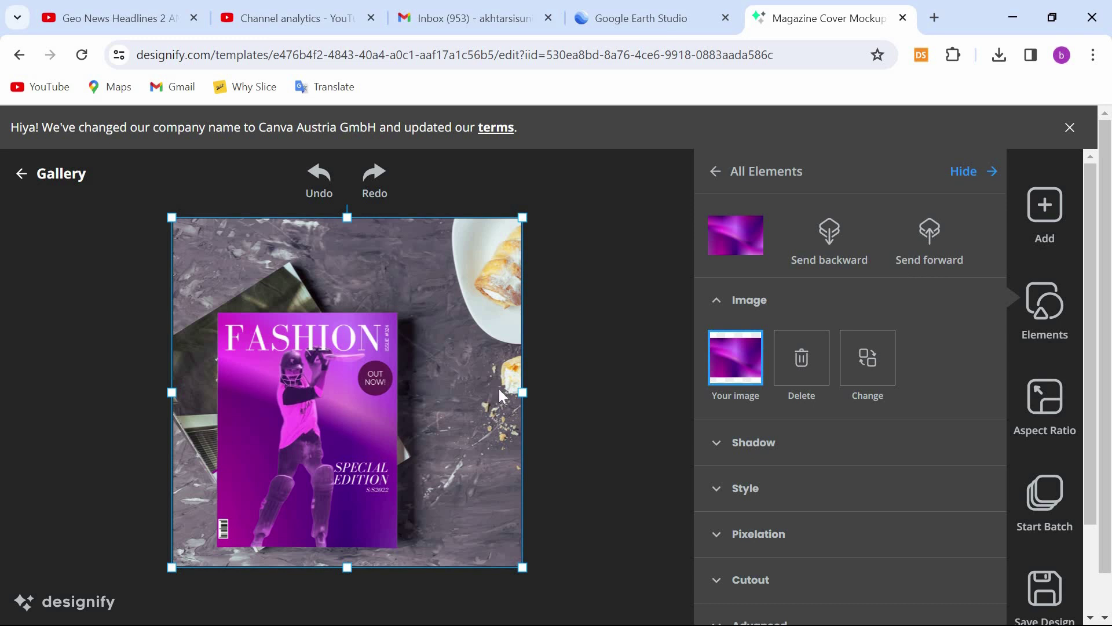
Step: Turn the background image's shadow opacity down to 0
{"action": "scroll", "coordinate": [1041, 358], "scroll_direction": "down", "scroll_amount": 2}
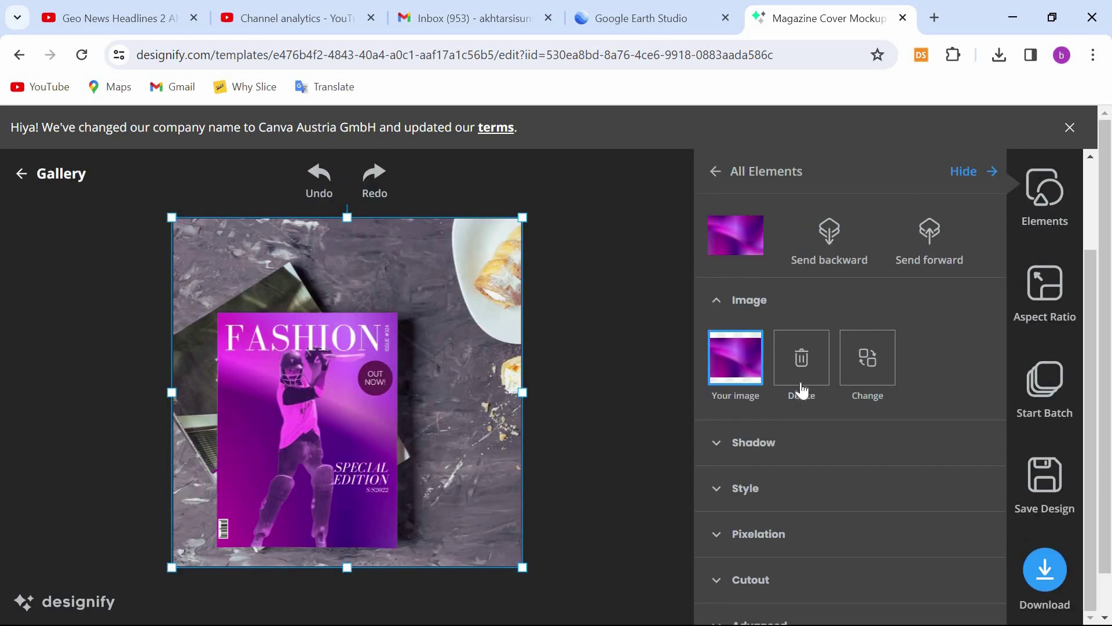
{"action": "left_click", "coordinate": [751, 458]}
{"action": "left_click_drag", "start_coordinate": [728, 412], "coordinate": [966, 410]}
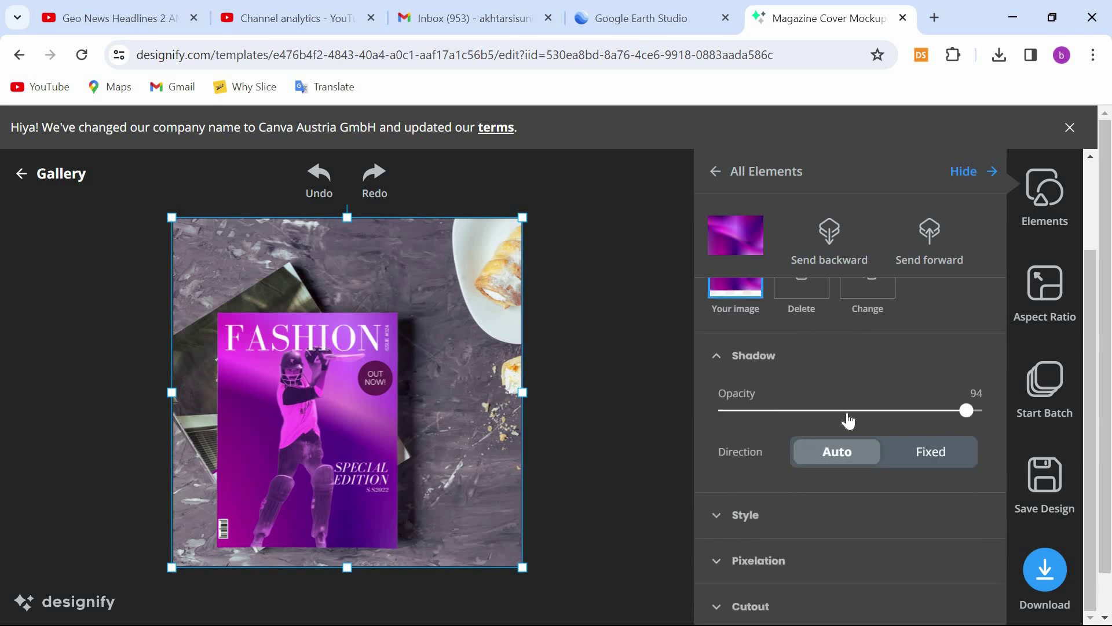
{"action": "left_click_drag", "start_coordinate": [848, 418], "coordinate": [793, 418]}
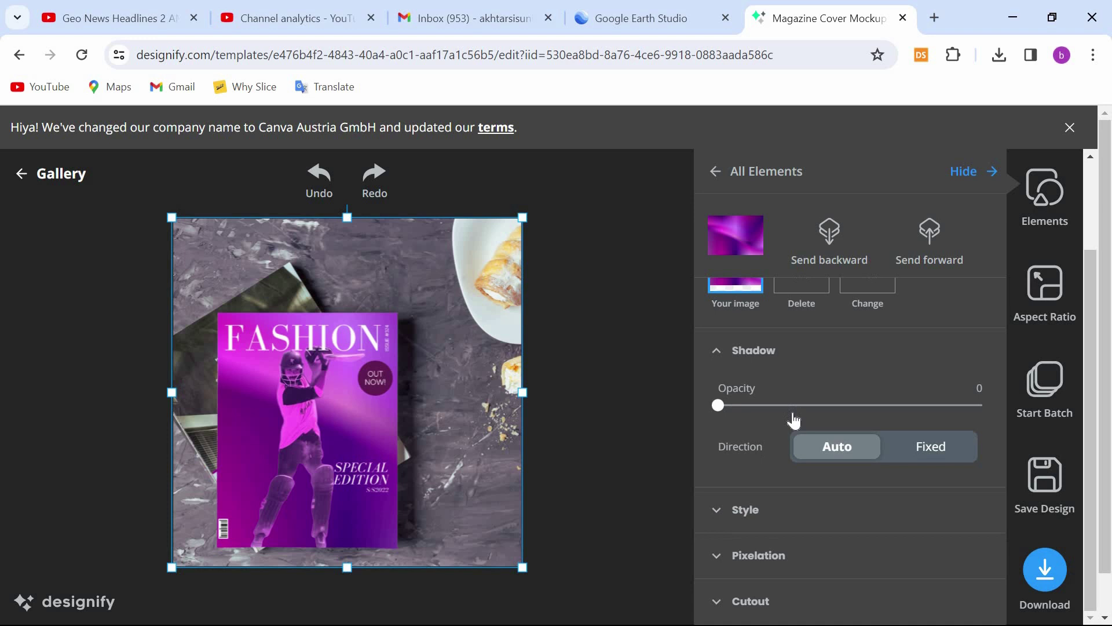
Step: Expand the Style, Pixelation, Cutout and Advanced options to review them
{"action": "scroll", "coordinate": [765, 440], "scroll_direction": "down", "scroll_amount": 1}
{"action": "left_click", "coordinate": [741, 462]}
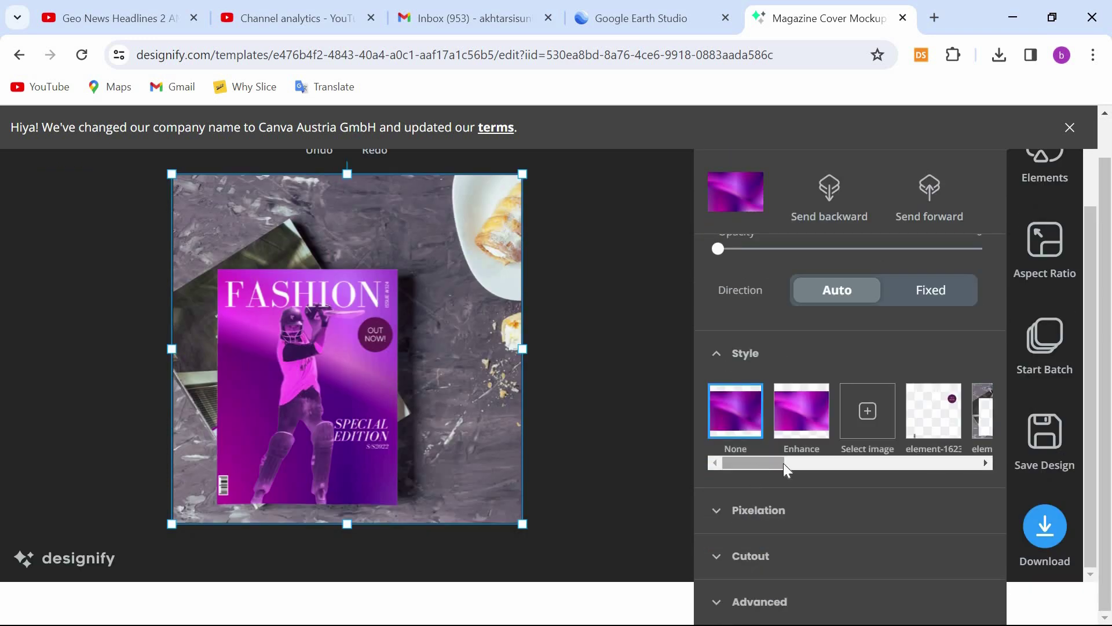
{"action": "left_click_drag", "start_coordinate": [783, 464], "coordinate": [990, 460]}
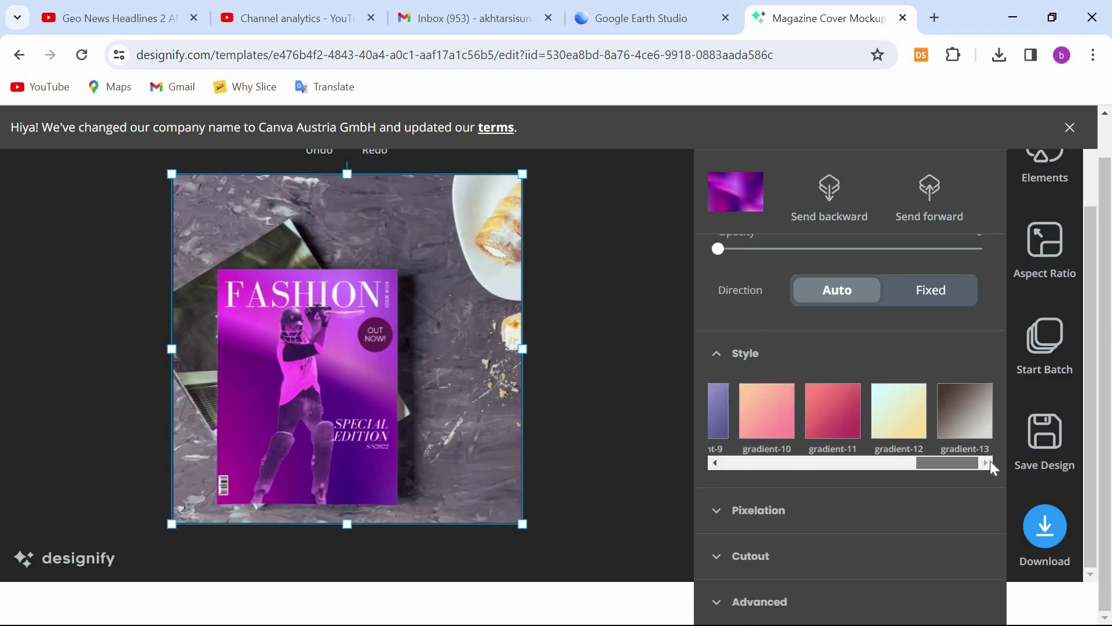
{"action": "left_click", "coordinate": [777, 512]}
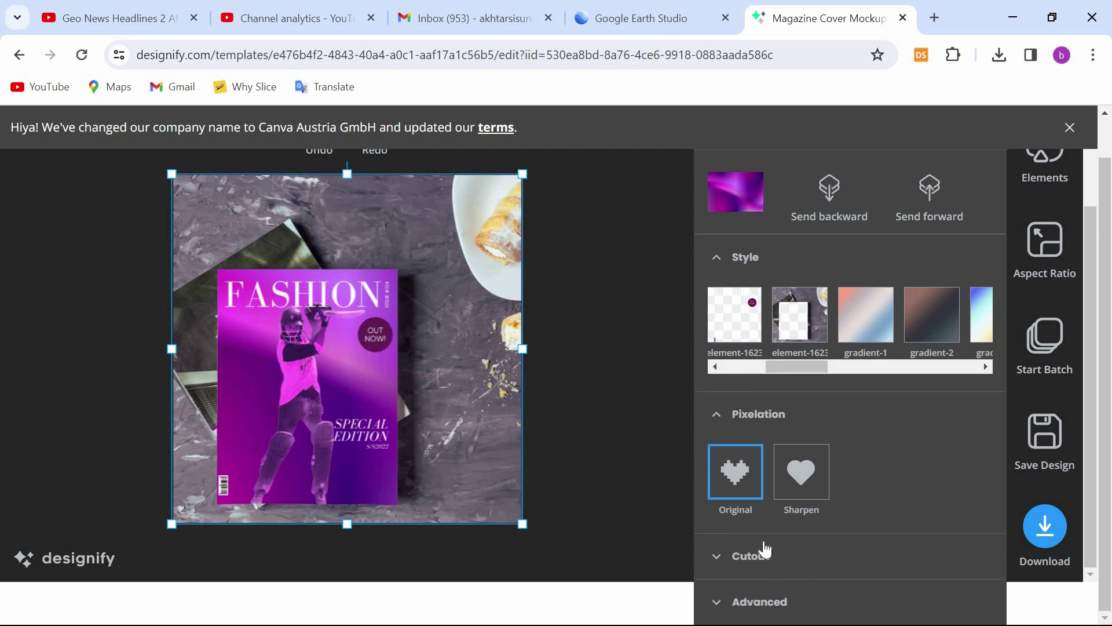
{"action": "left_click", "coordinate": [785, 558]}
{"action": "left_click", "coordinate": [751, 602]}
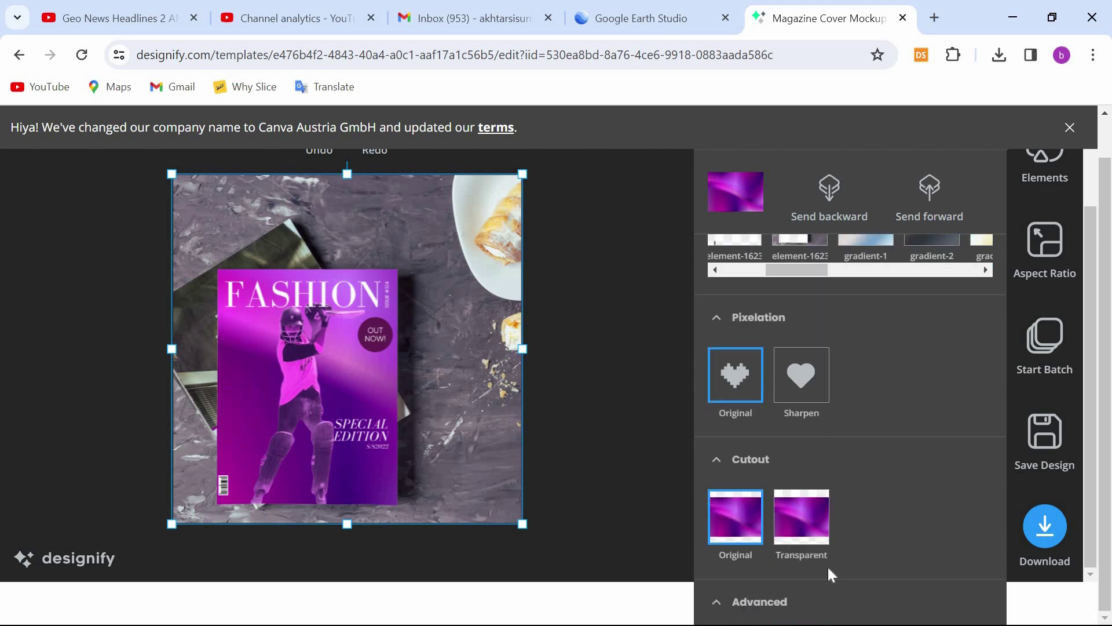
{"action": "scroll", "coordinate": [852, 492], "scroll_direction": "up", "scroll_amount": 10}
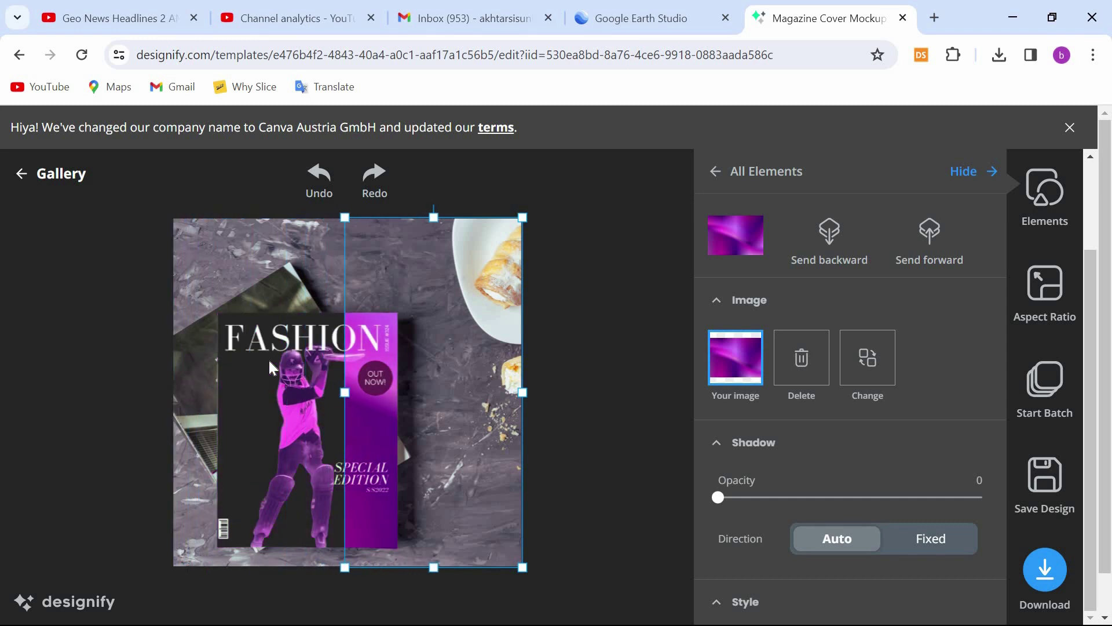
Step: Widen the cover text overlay by dragging its left, right and bottom edges
{"action": "left_click", "coordinate": [260, 336]}
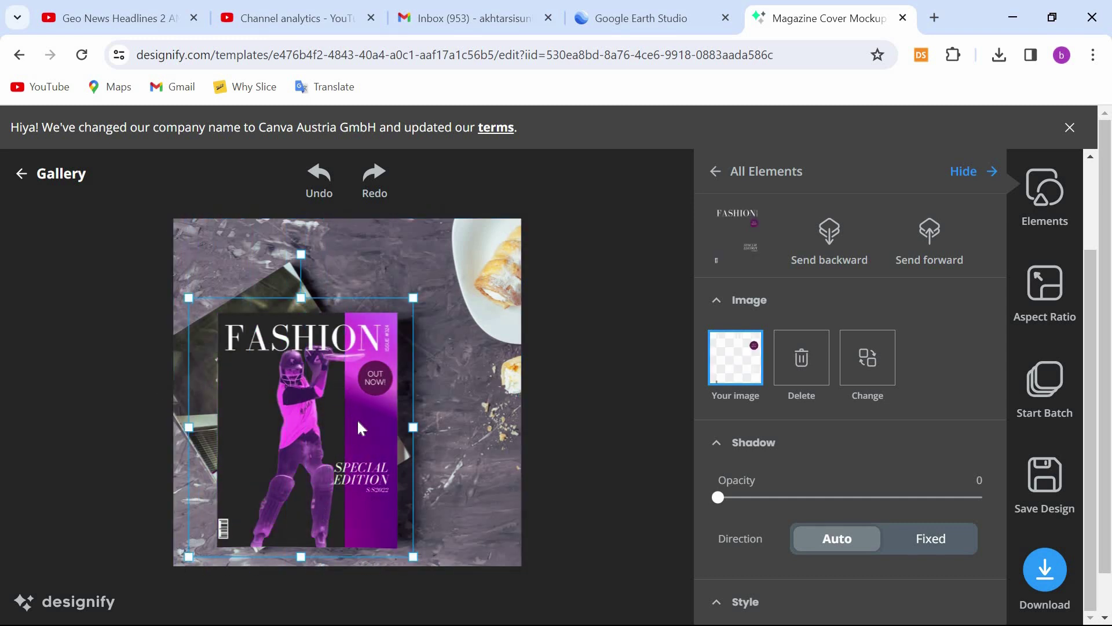
{"action": "mouse_move", "coordinate": [190, 428]}
{"action": "left_mouse_down"}
{"action": "mouse_move", "coordinate": [231, 427]}
{"action": "mouse_move", "coordinate": [186, 426]}
{"action": "left_mouse_up"}
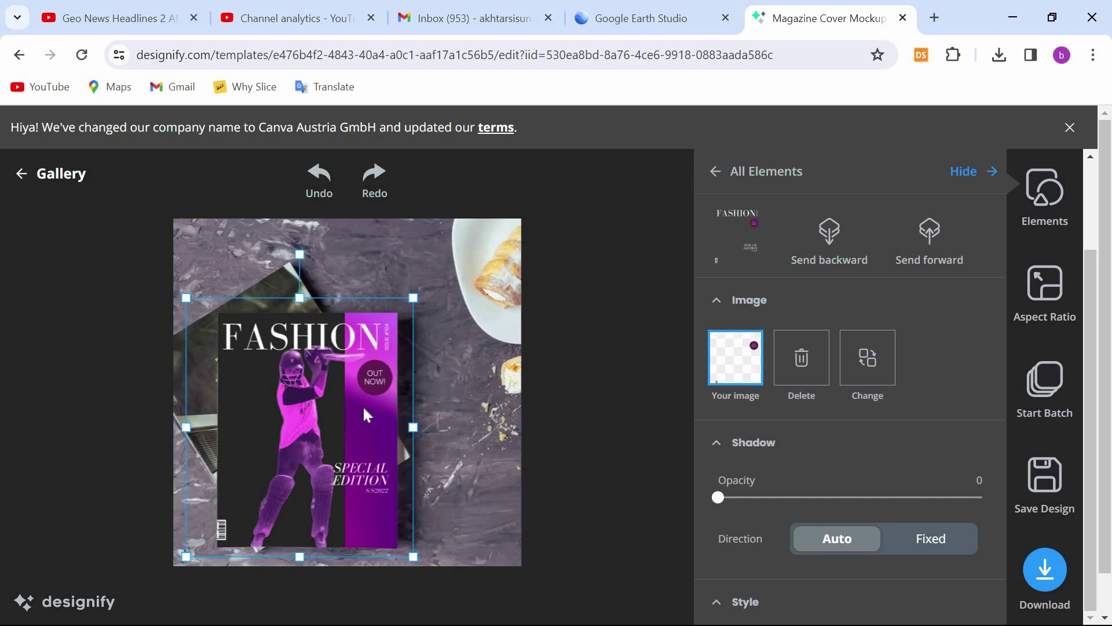
{"action": "left_click_drag", "start_coordinate": [409, 427], "coordinate": [429, 426]}
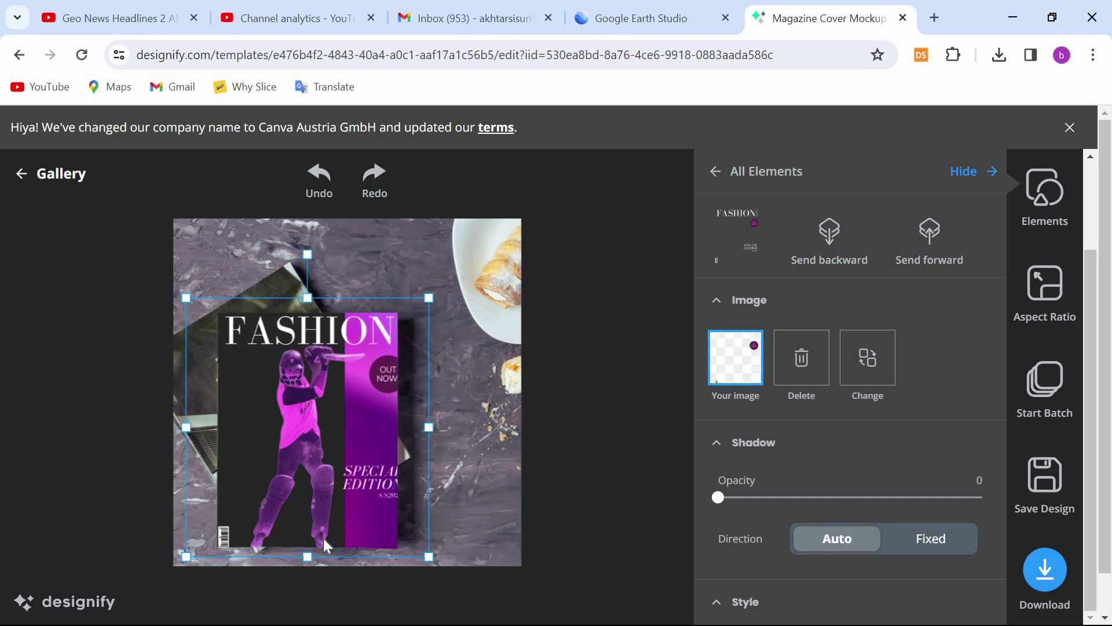
{"action": "left_click_drag", "start_coordinate": [313, 539], "coordinate": [342, 536]}
{"action": "mouse_move", "coordinate": [185, 424]}
{"action": "left_mouse_down"}
{"action": "mouse_move", "coordinate": [167, 423]}
{"action": "mouse_move", "coordinate": [190, 435]}
{"action": "left_mouse_up"}
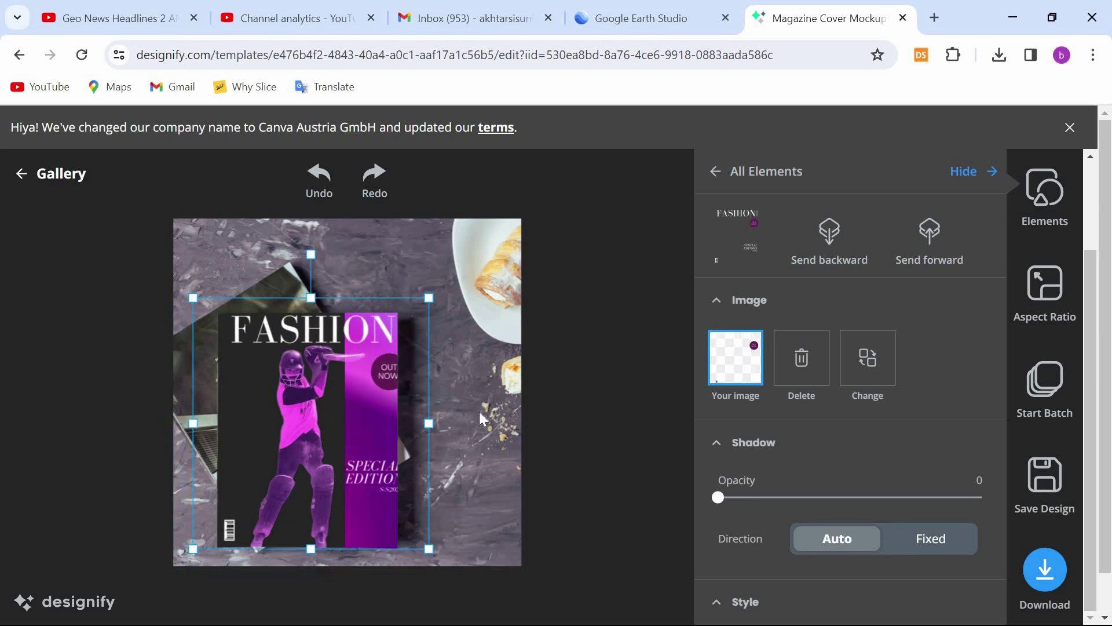
{"action": "left_click", "coordinate": [440, 328]}
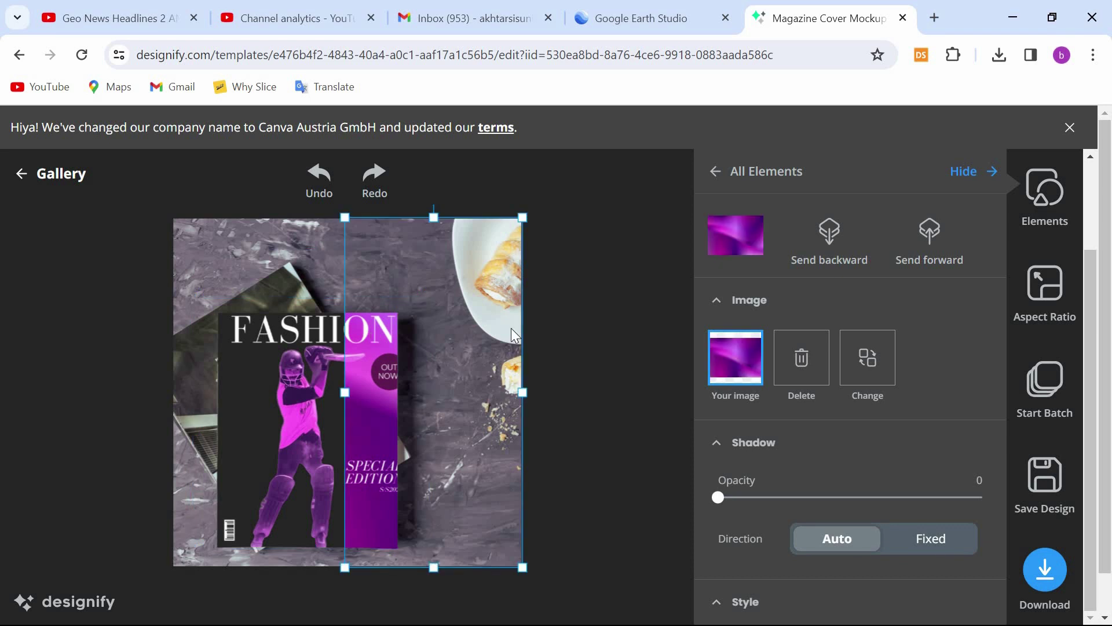
Step: Check the background, cover, cricketer, purple and FASHION layers, then download the design
{"action": "left_click", "coordinate": [581, 415]}
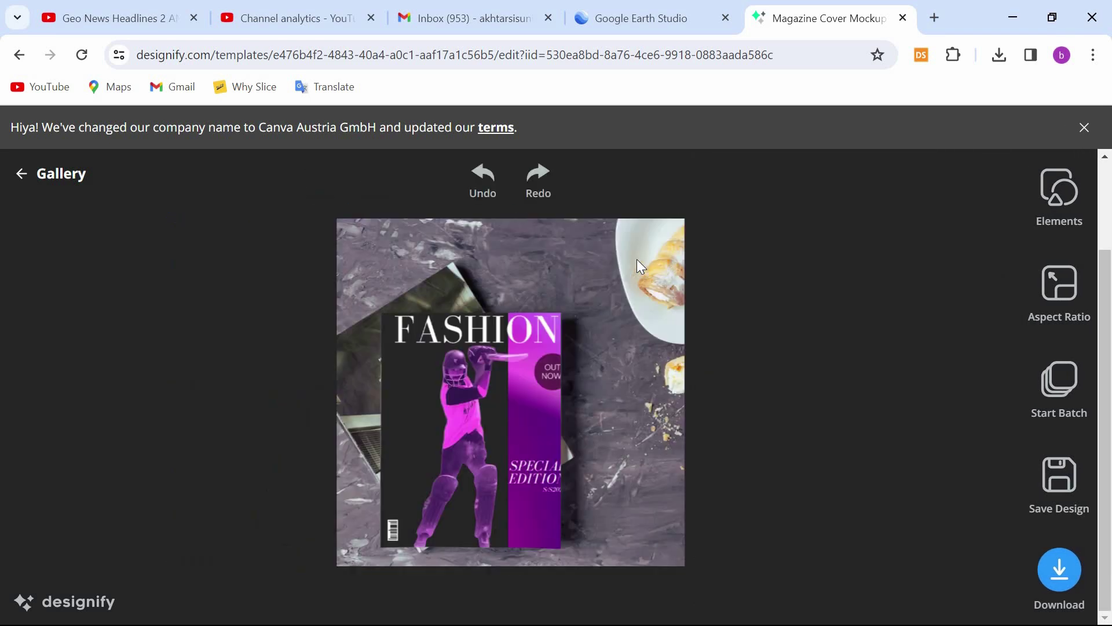
{"action": "left_click", "coordinate": [638, 261]}
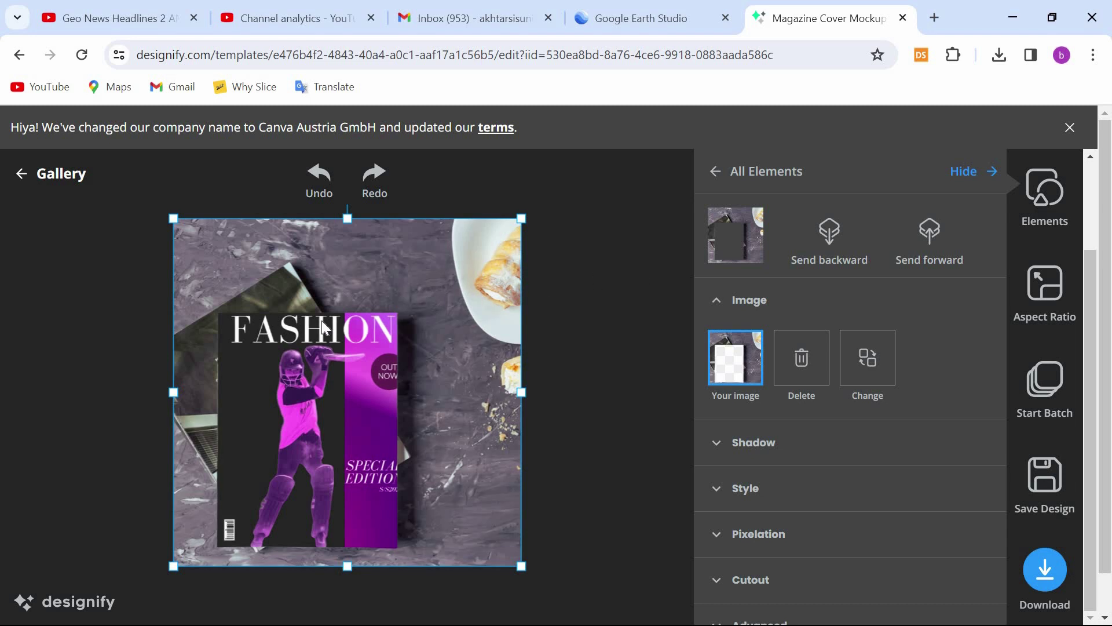
{"action": "left_click", "coordinate": [249, 409]}
{"action": "left_click", "coordinate": [287, 427]}
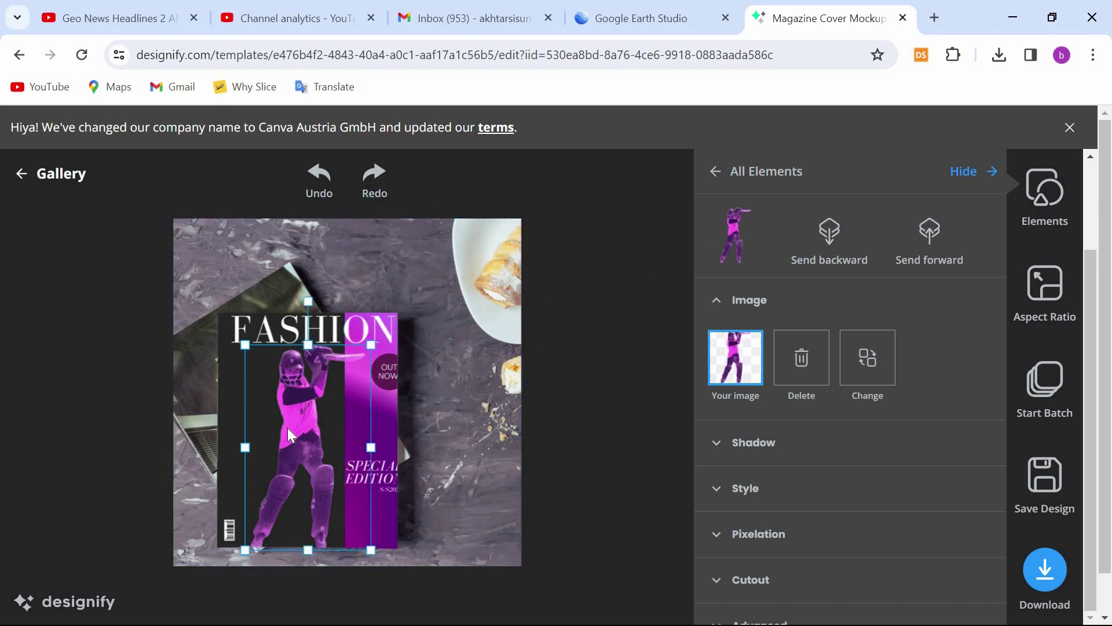
{"action": "left_click", "coordinate": [267, 315]}
{"action": "left_click", "coordinate": [261, 333]}
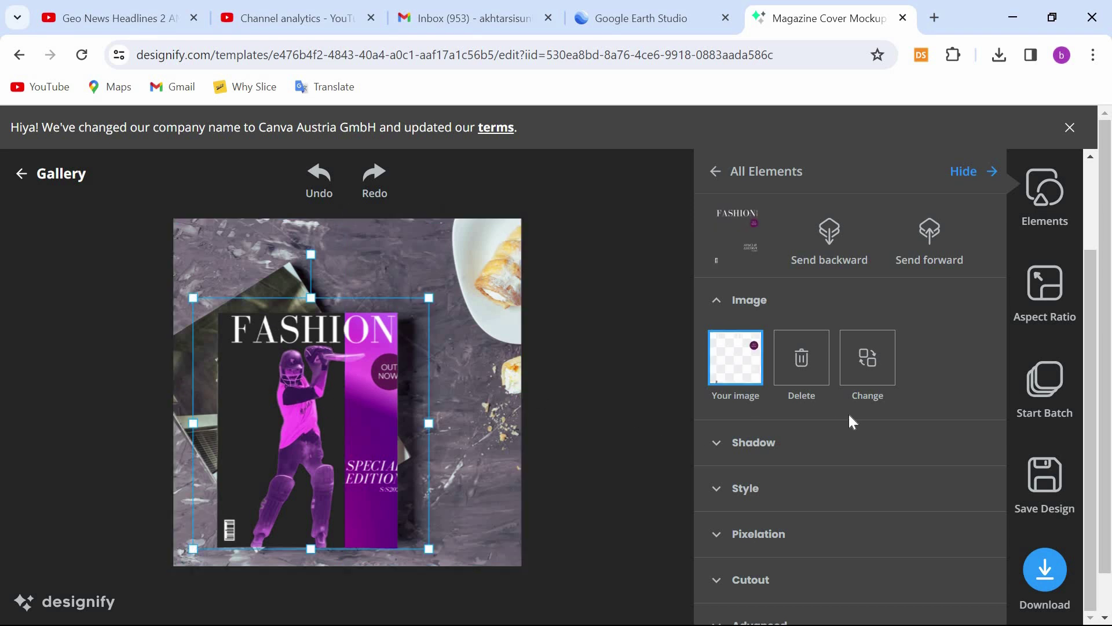
{"action": "left_click", "coordinate": [1068, 572]}
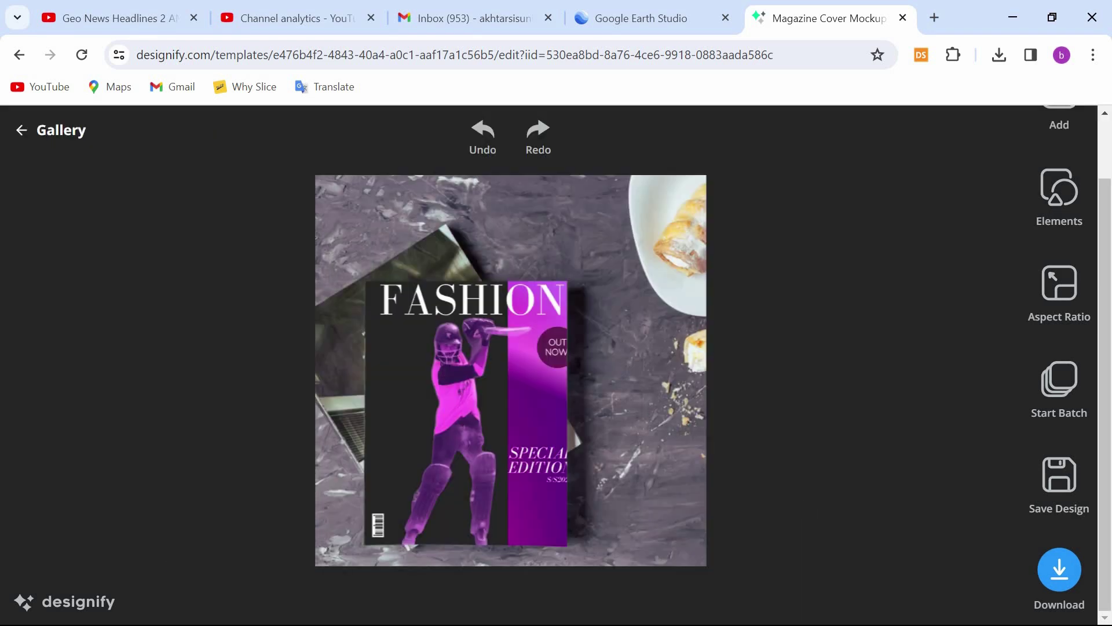